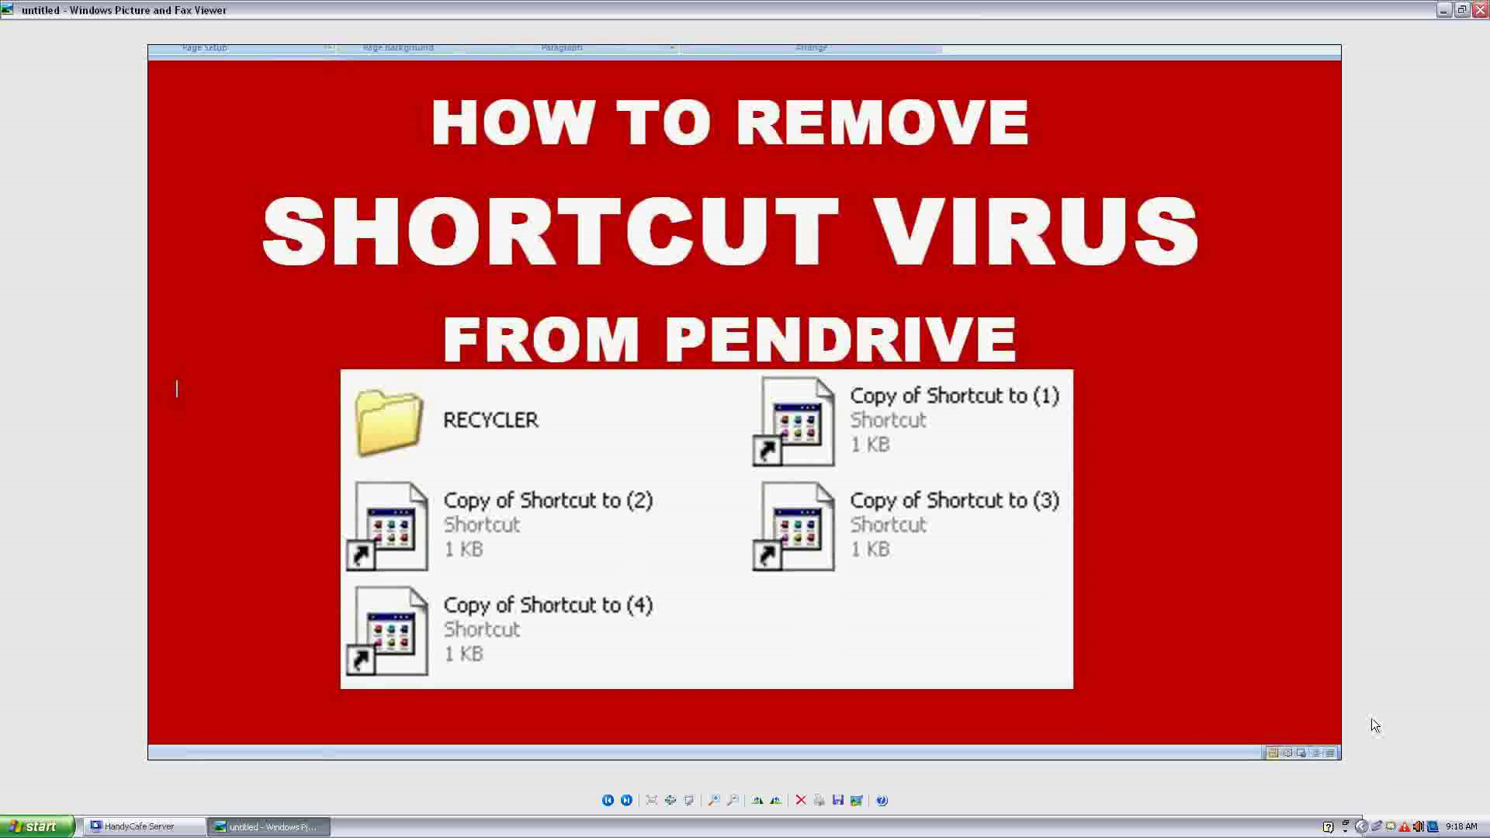
# Minimize the shortcut-virus title image in Picture and Fax Viewer to reveal My Computer.
pyautogui.click(1446, 11)
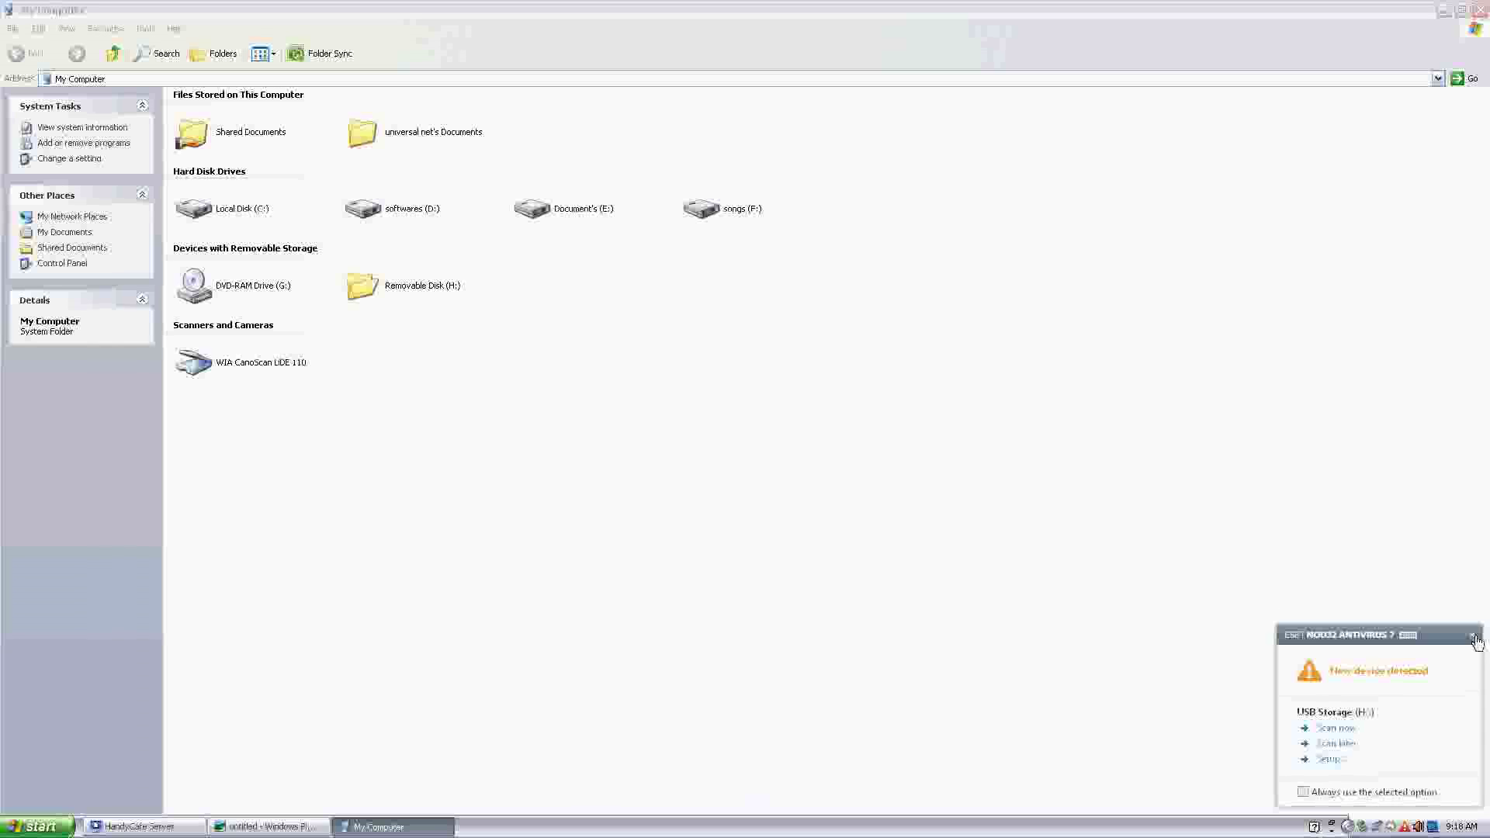
# Dismiss the antivirus notice, open Removable Disk (H:), and clear the Problem with Shortcut error.
pyautogui.click(1471, 638)
pyautogui.rightClick(395, 291)
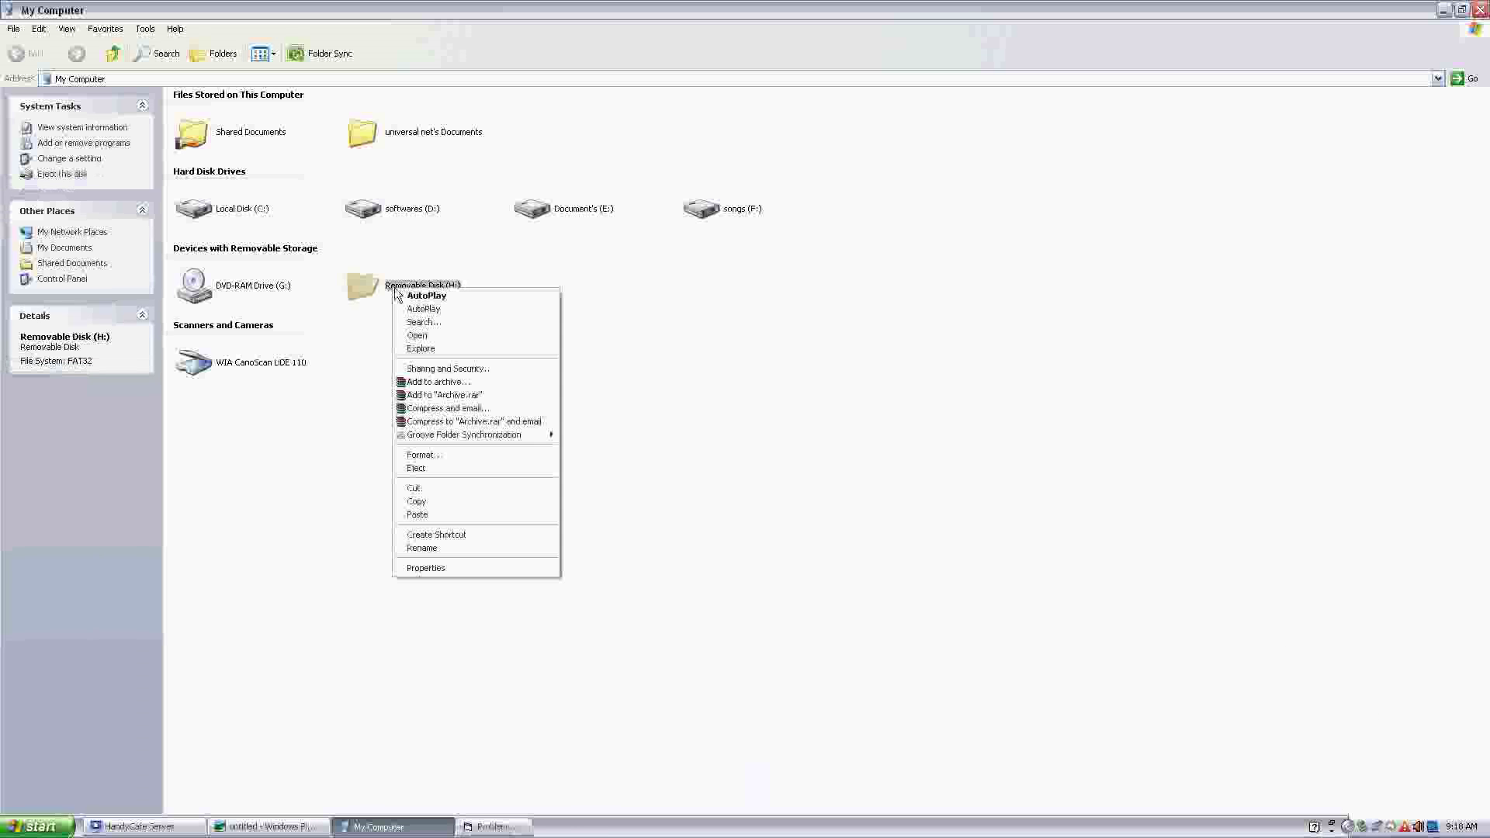
pyautogui.click(429, 336)
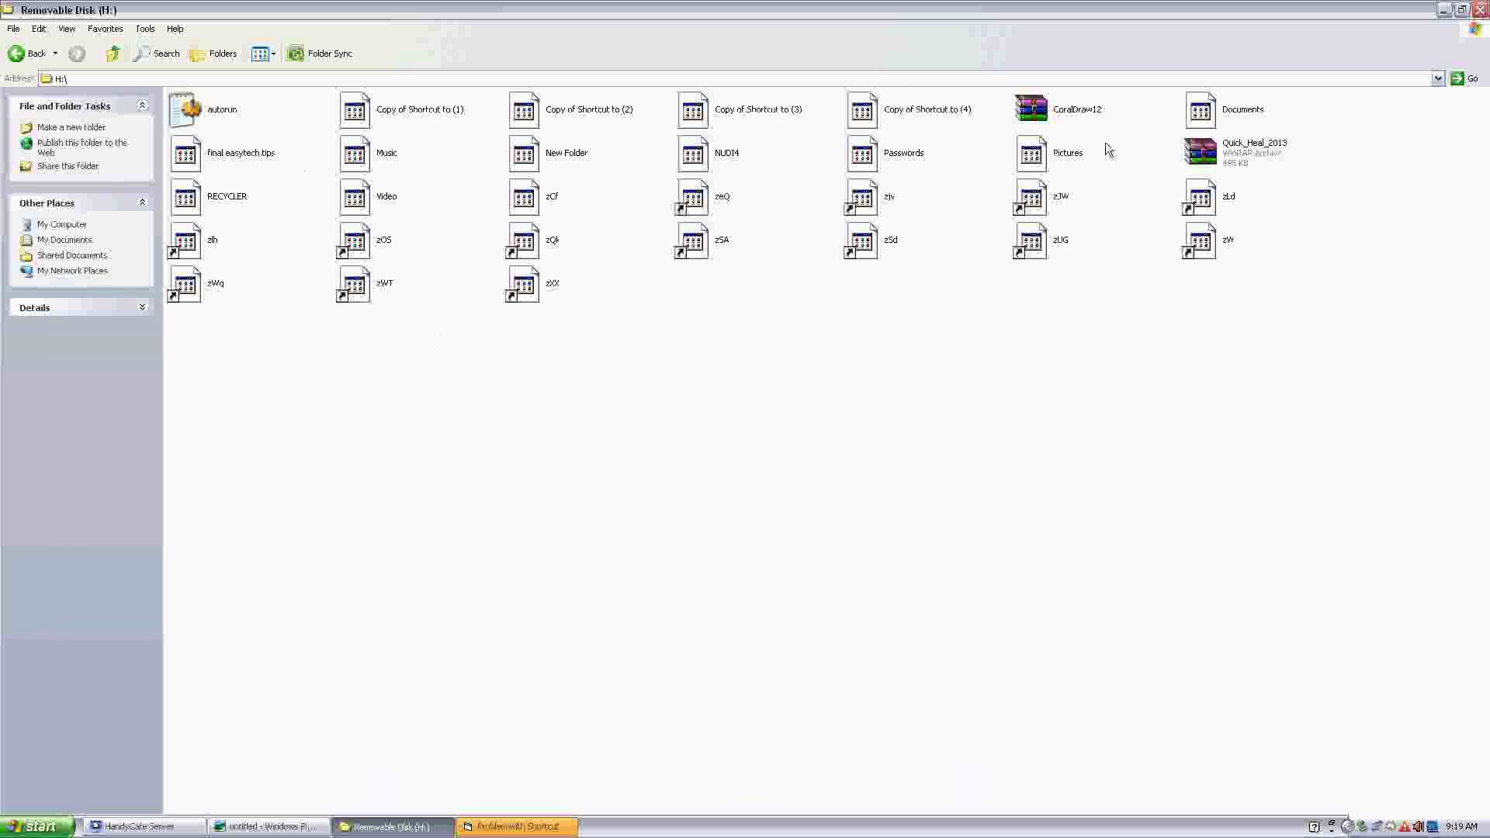
pyautogui.click(609, 823)
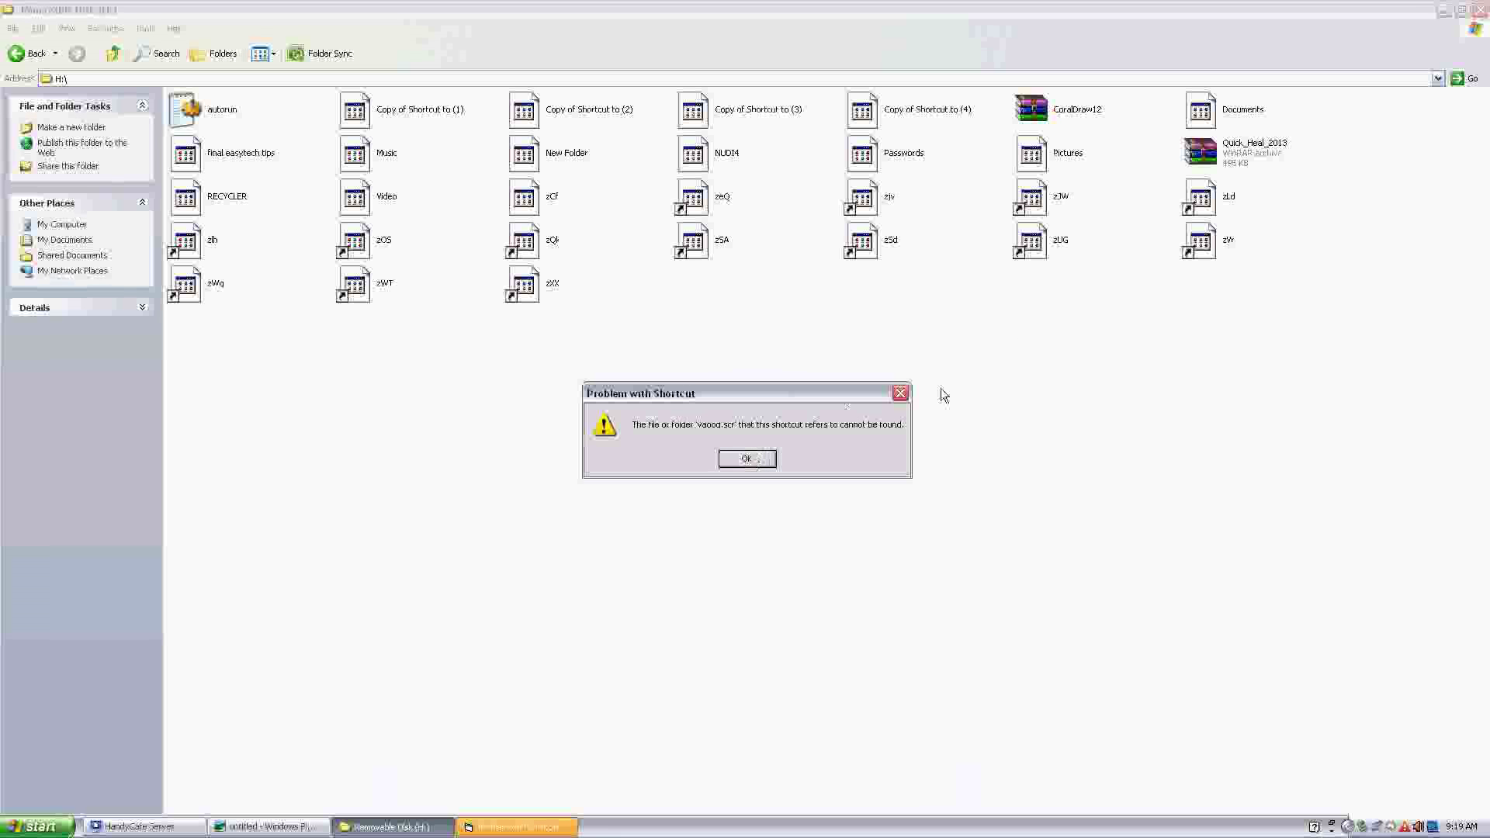
pyautogui.press('Return')
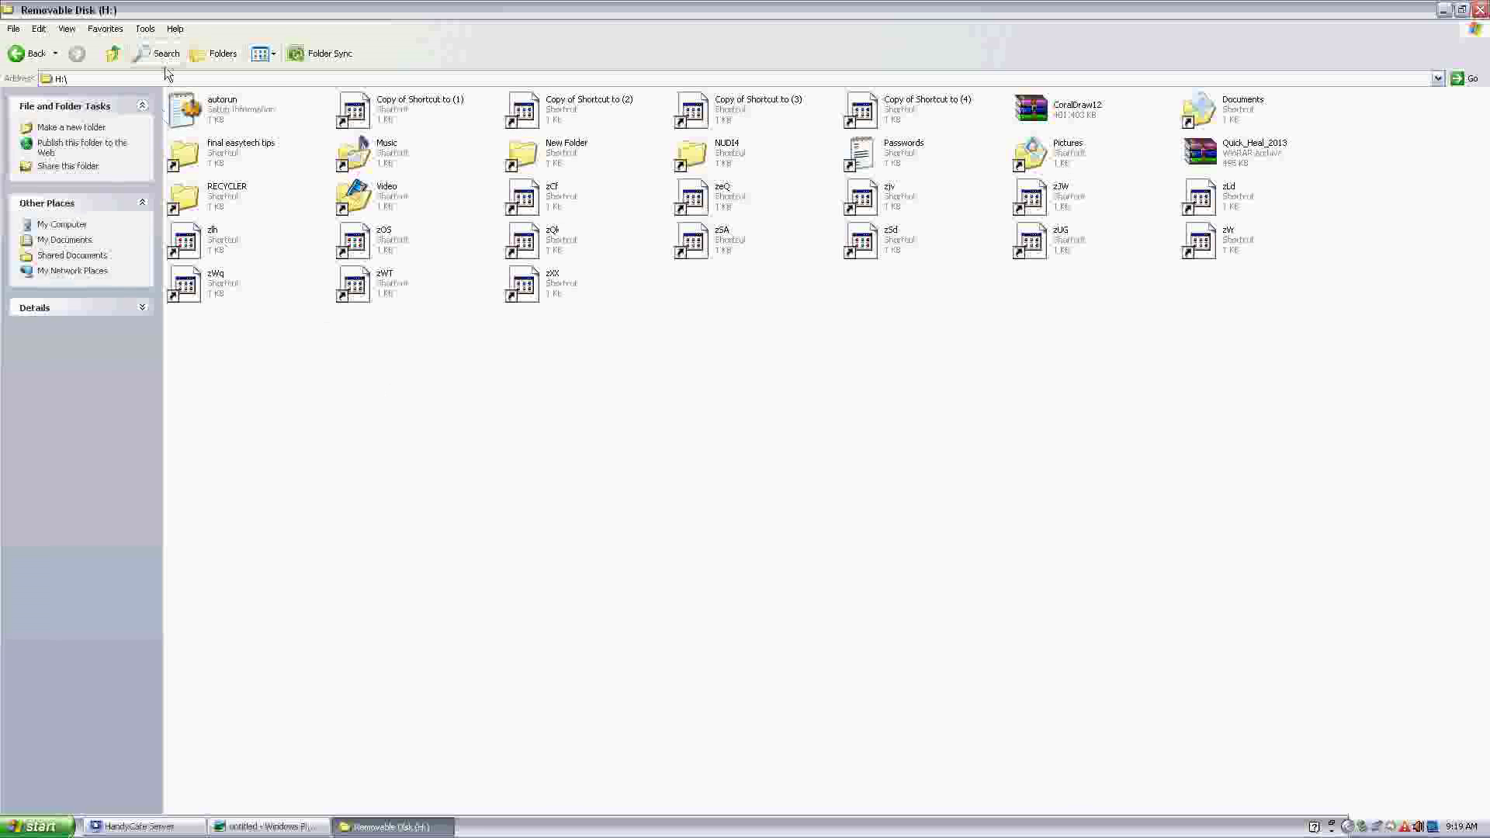
# In Folder Options View settings, show hidden files and unhide extensions and protected OS files, confirming Yes.
pyautogui.click(144, 29)
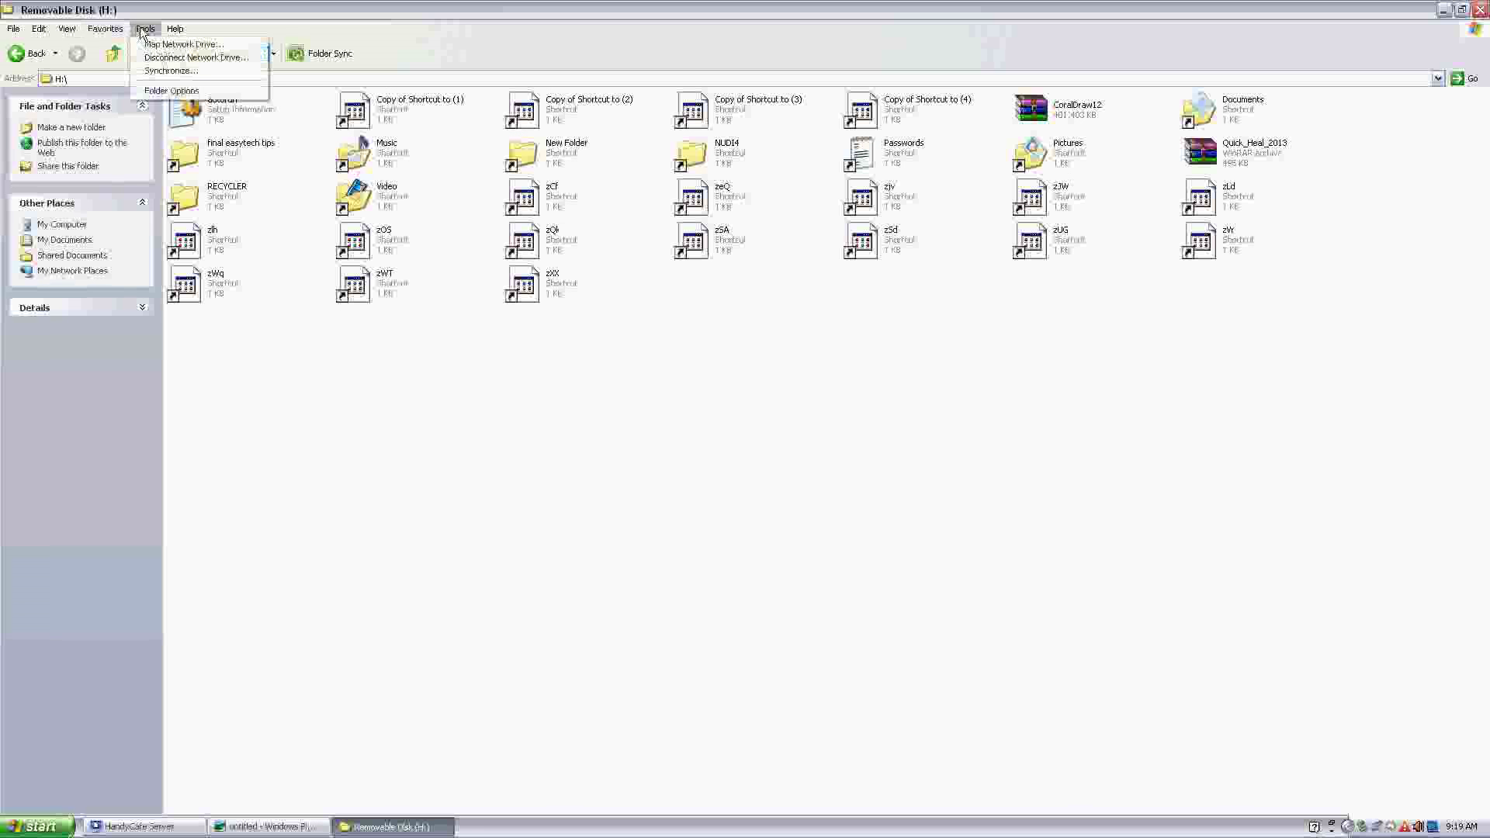
pyautogui.click(171, 91)
pyautogui.click(69, 45)
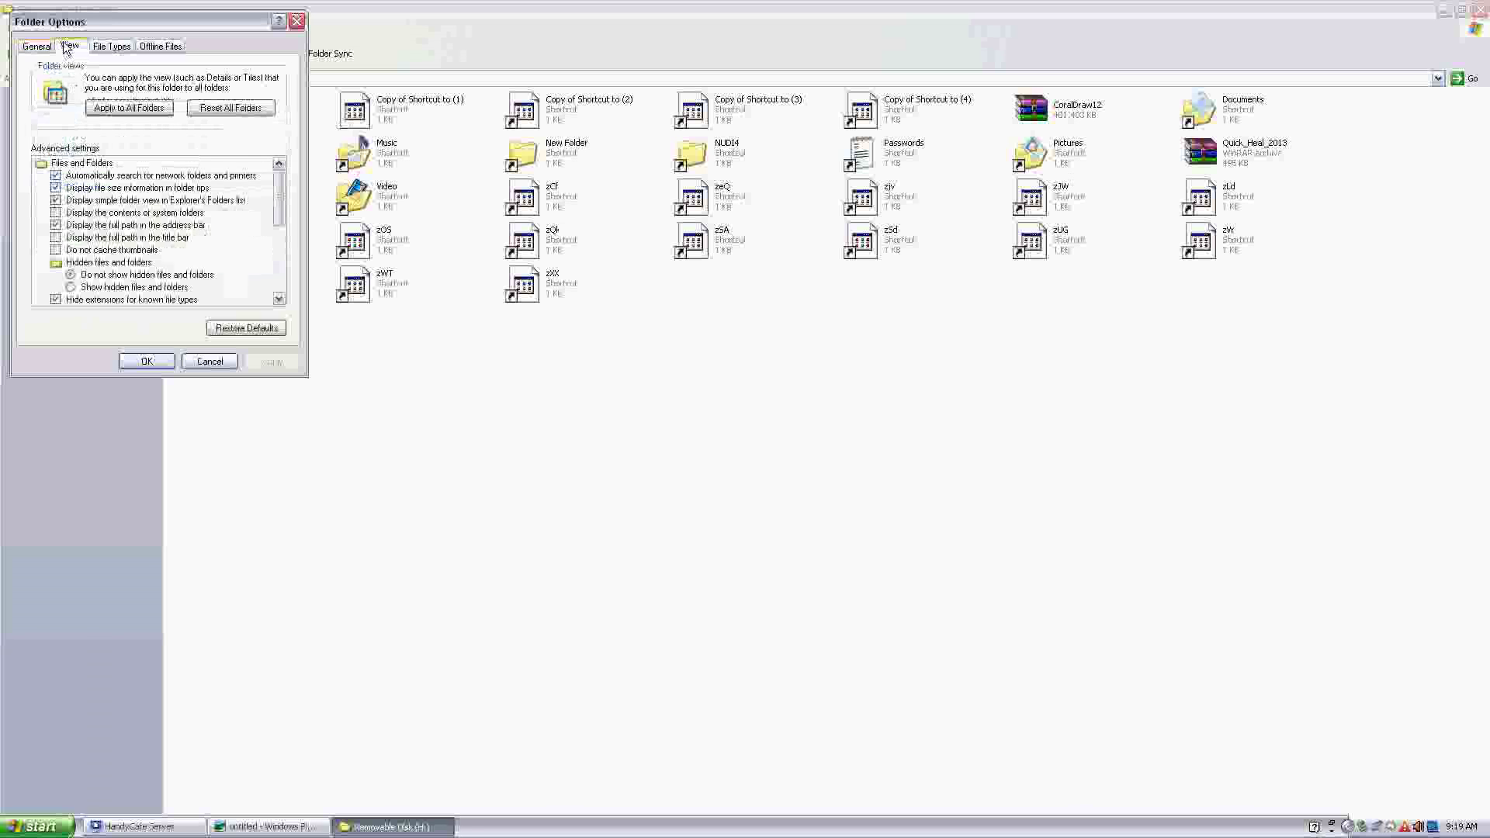
pyautogui.click(76, 287)
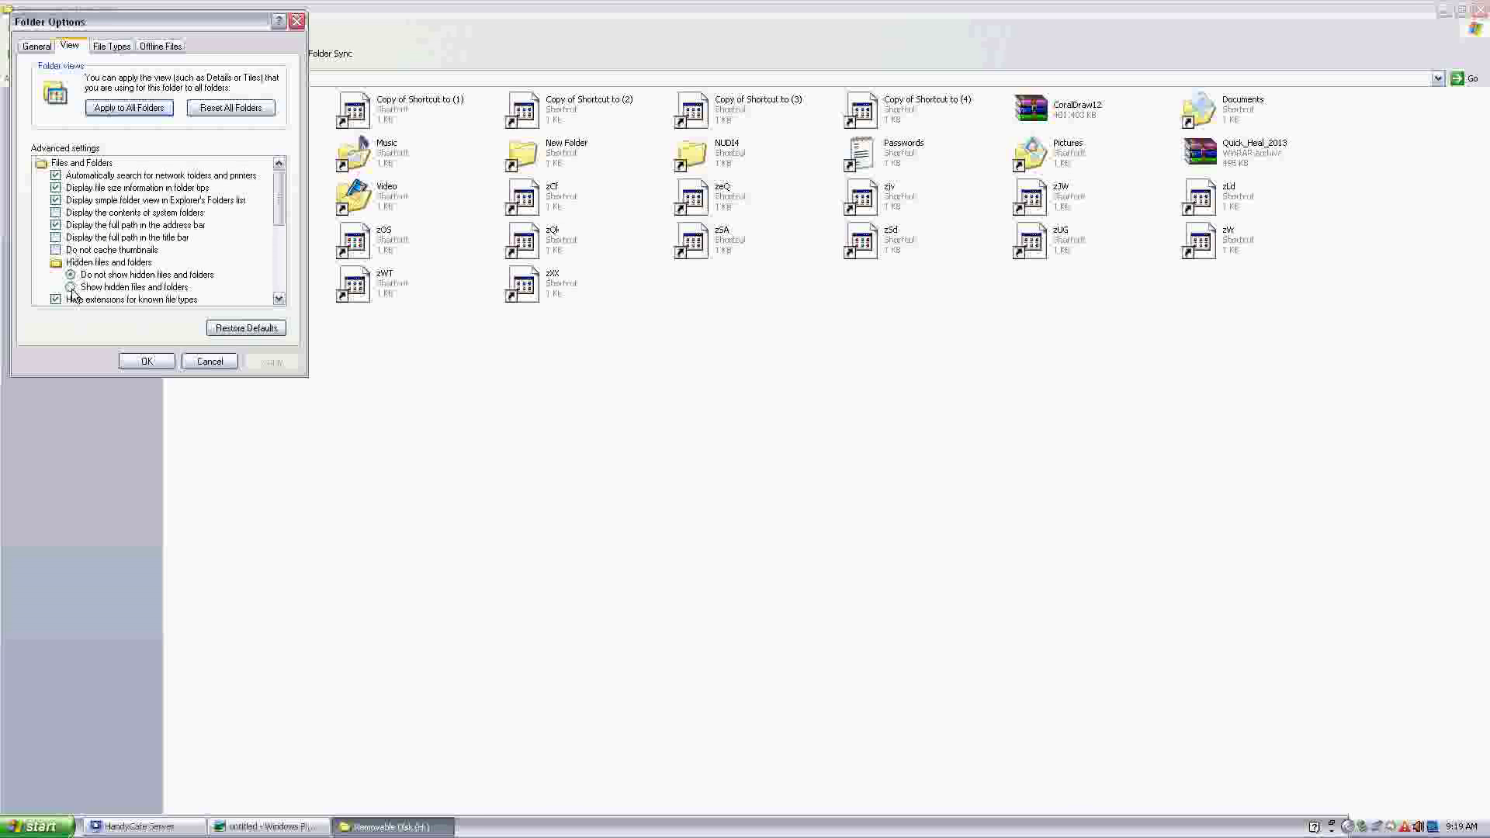
pyautogui.click(744, 450)
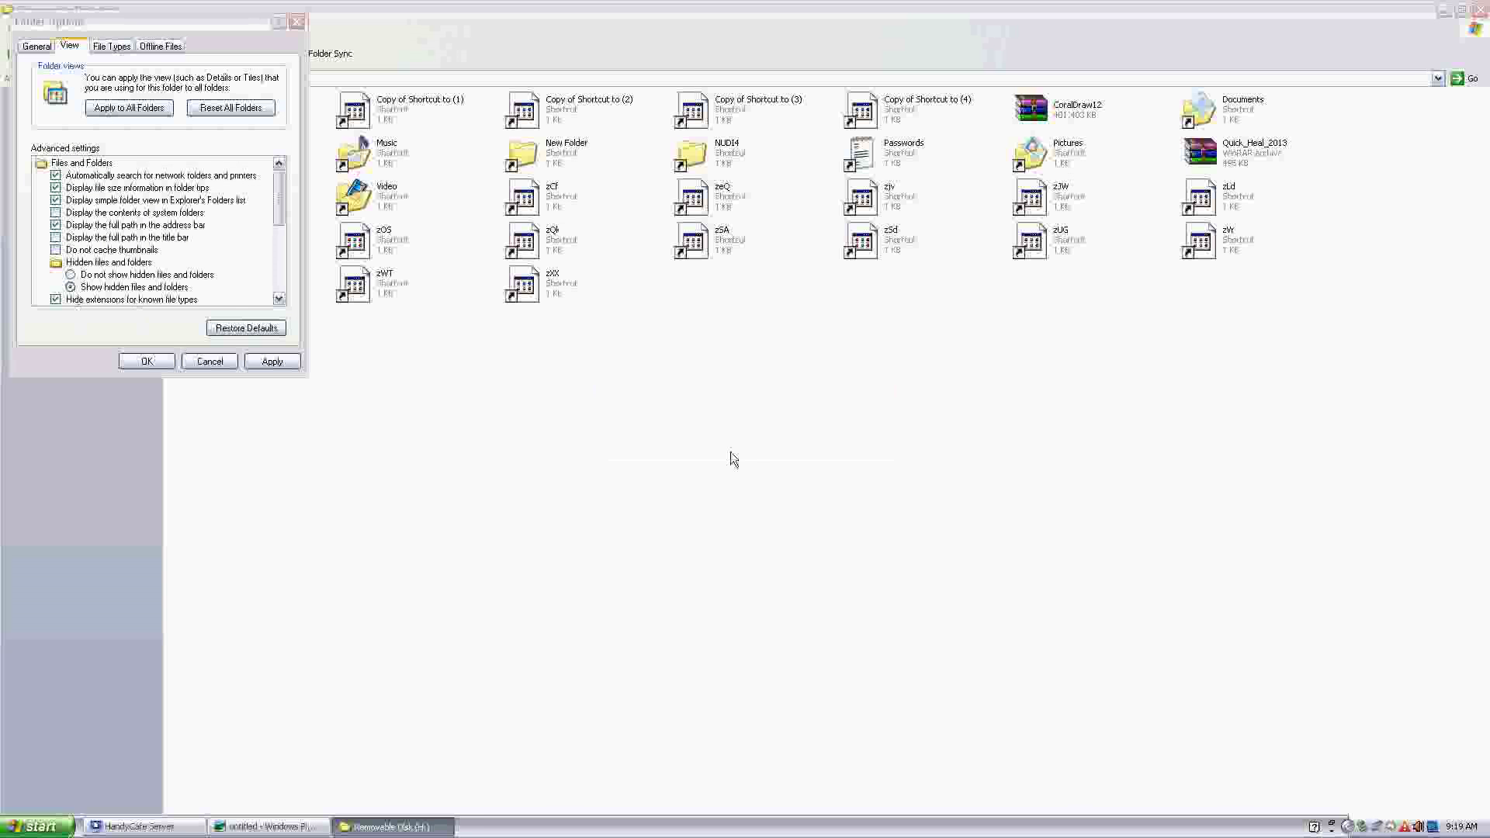
pyautogui.moveTo(280, 208); pyautogui.dragTo(281, 234)
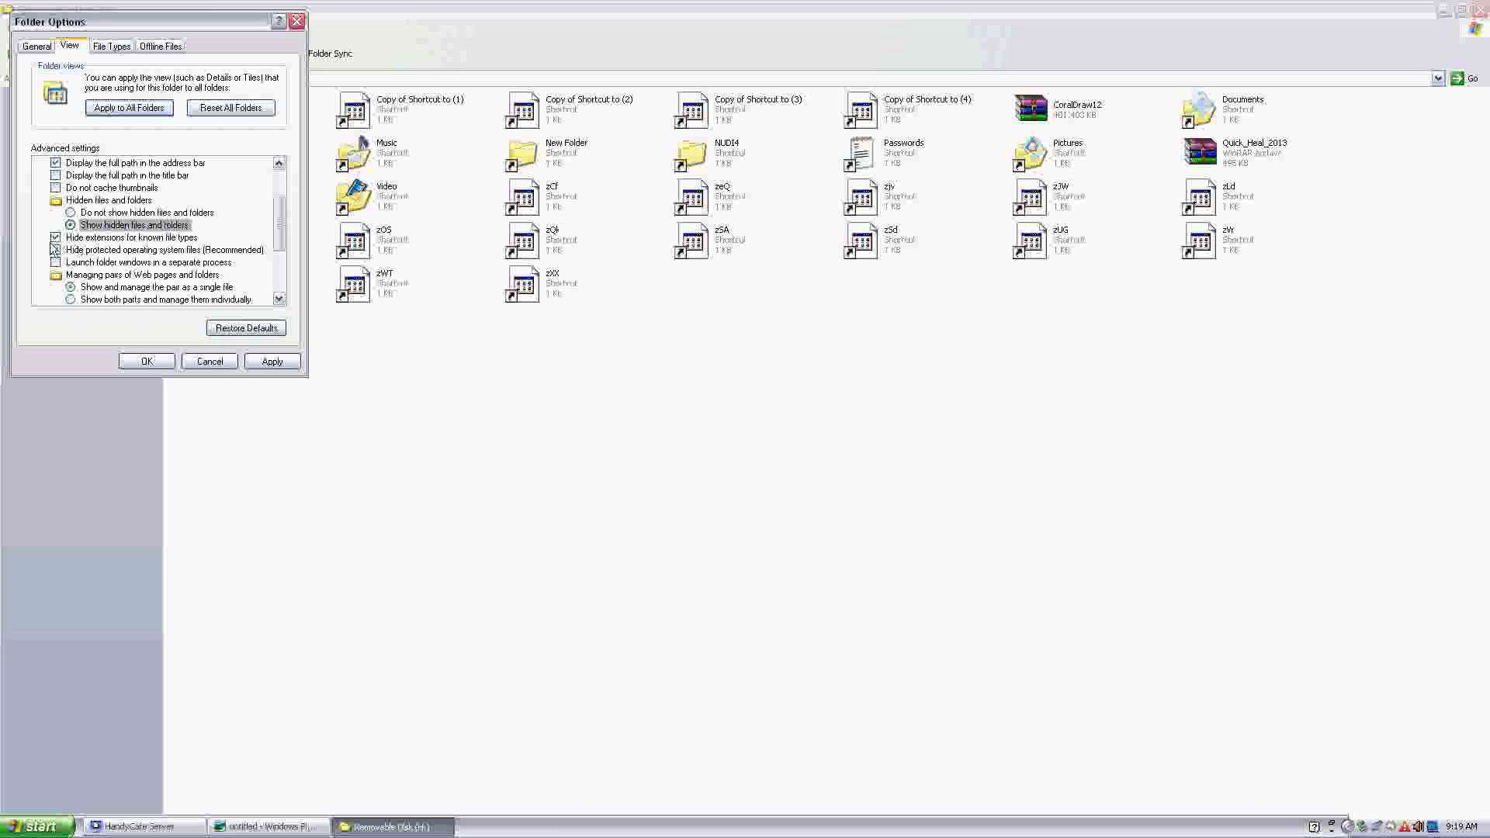
pyautogui.click(737, 450)
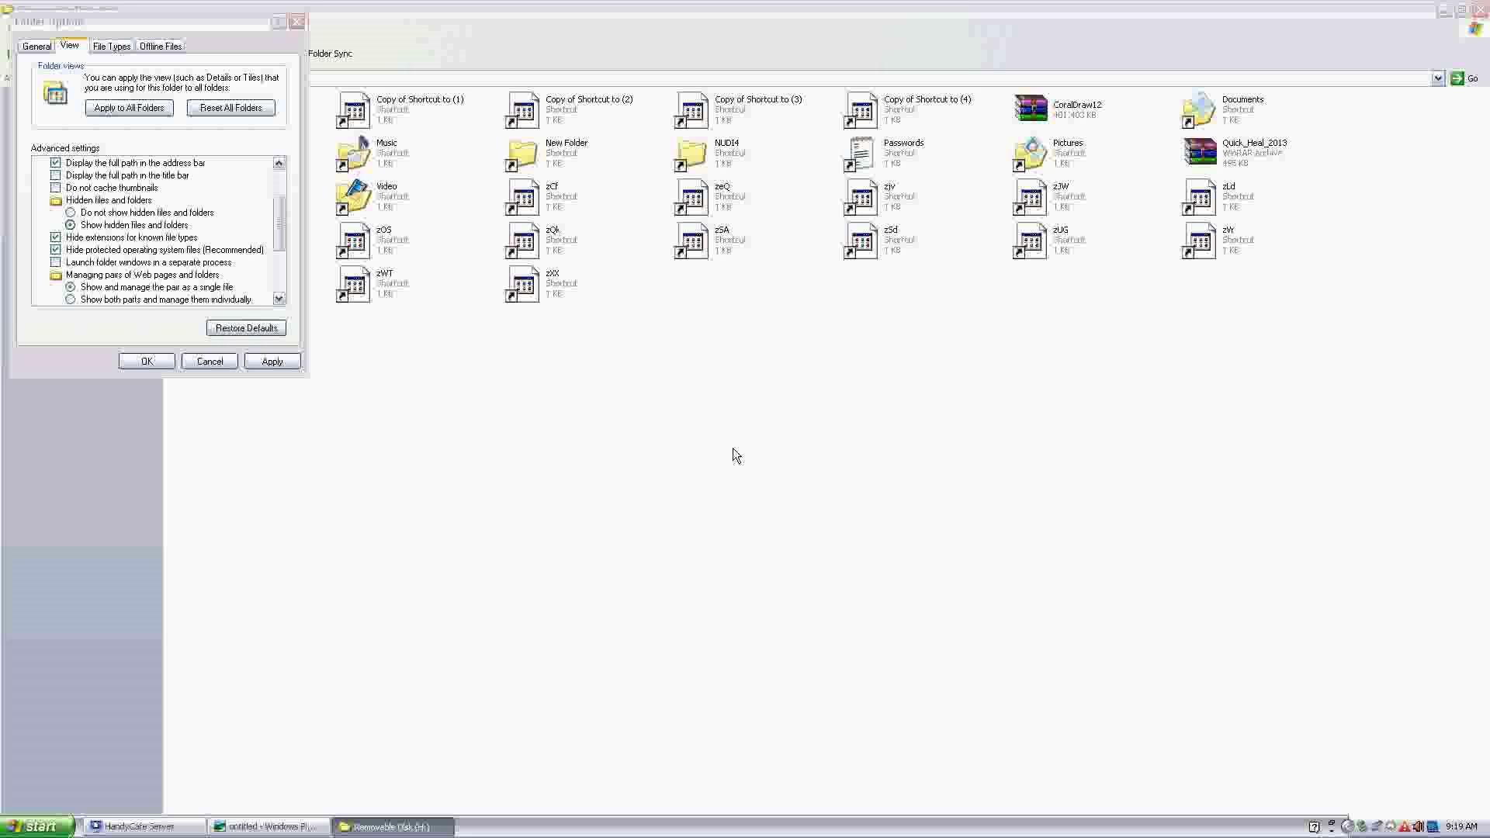
pyautogui.click(55, 237)
pyautogui.click(55, 249)
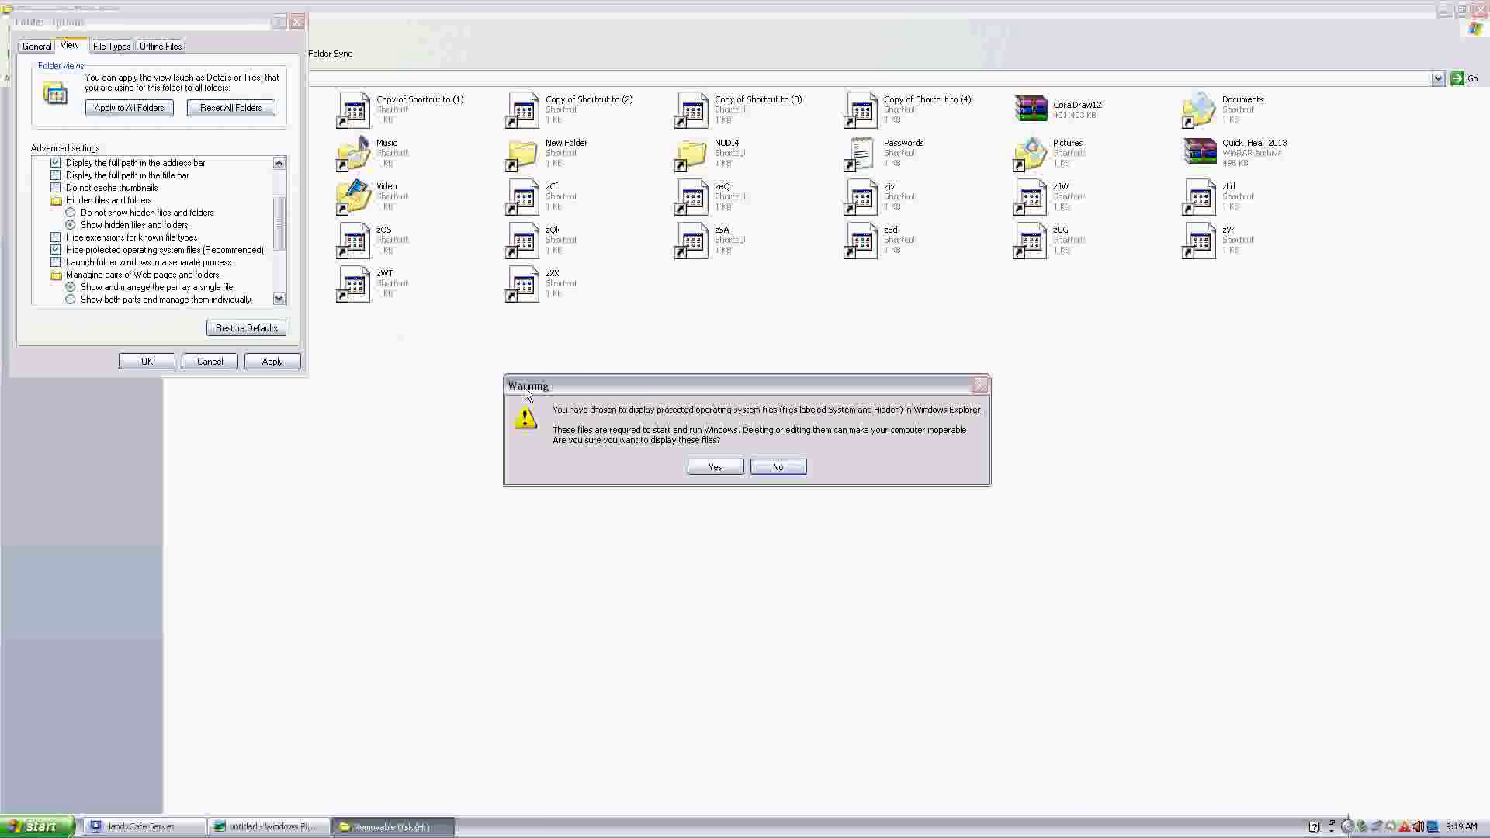
pyautogui.click(708, 467)
pyautogui.click(169, 364)
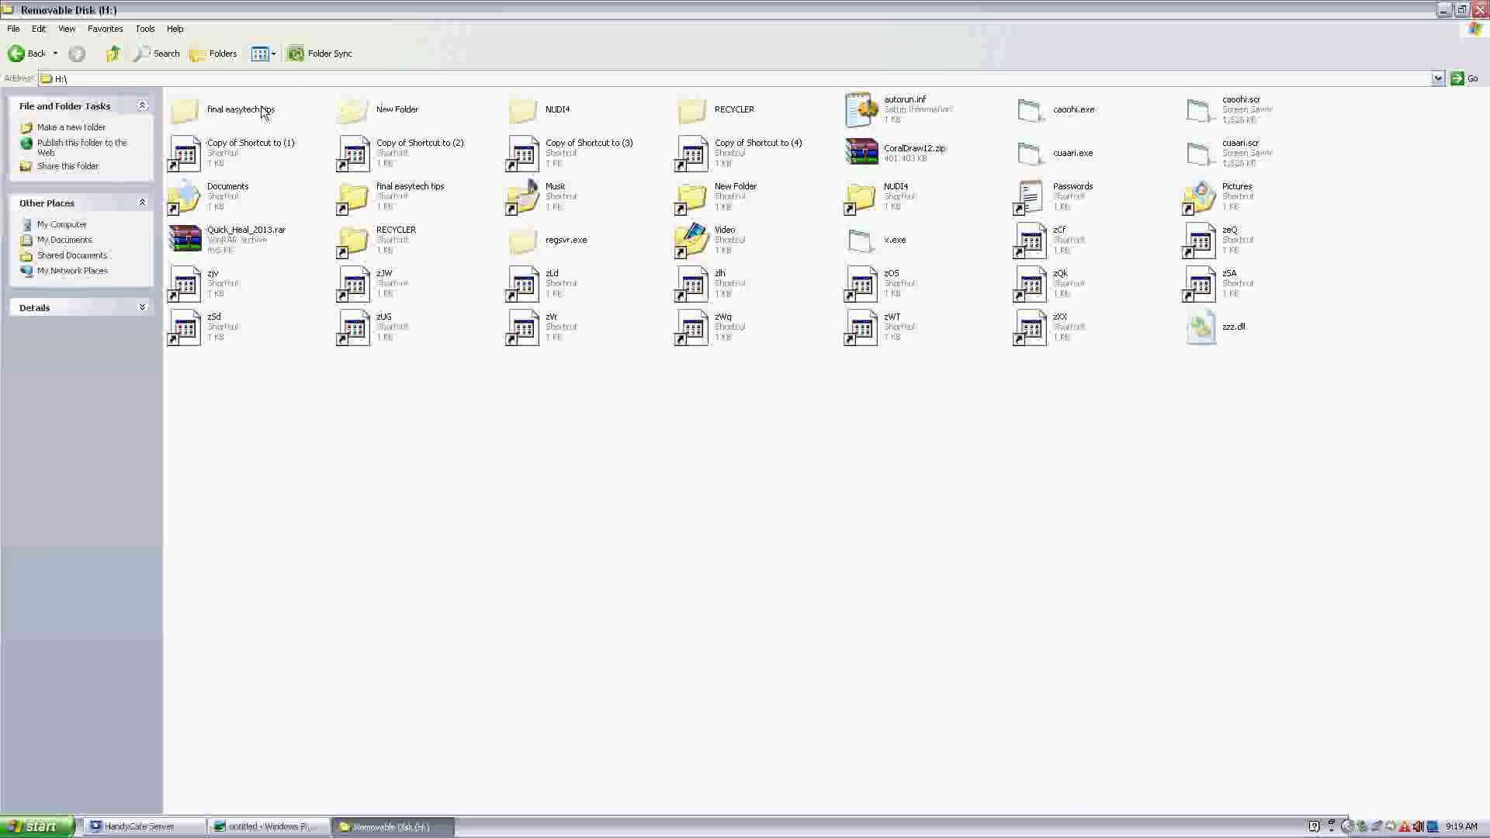
# Open the final easytech tips folder and copy all its files and folders.
pyautogui.doubleClick(229, 110)
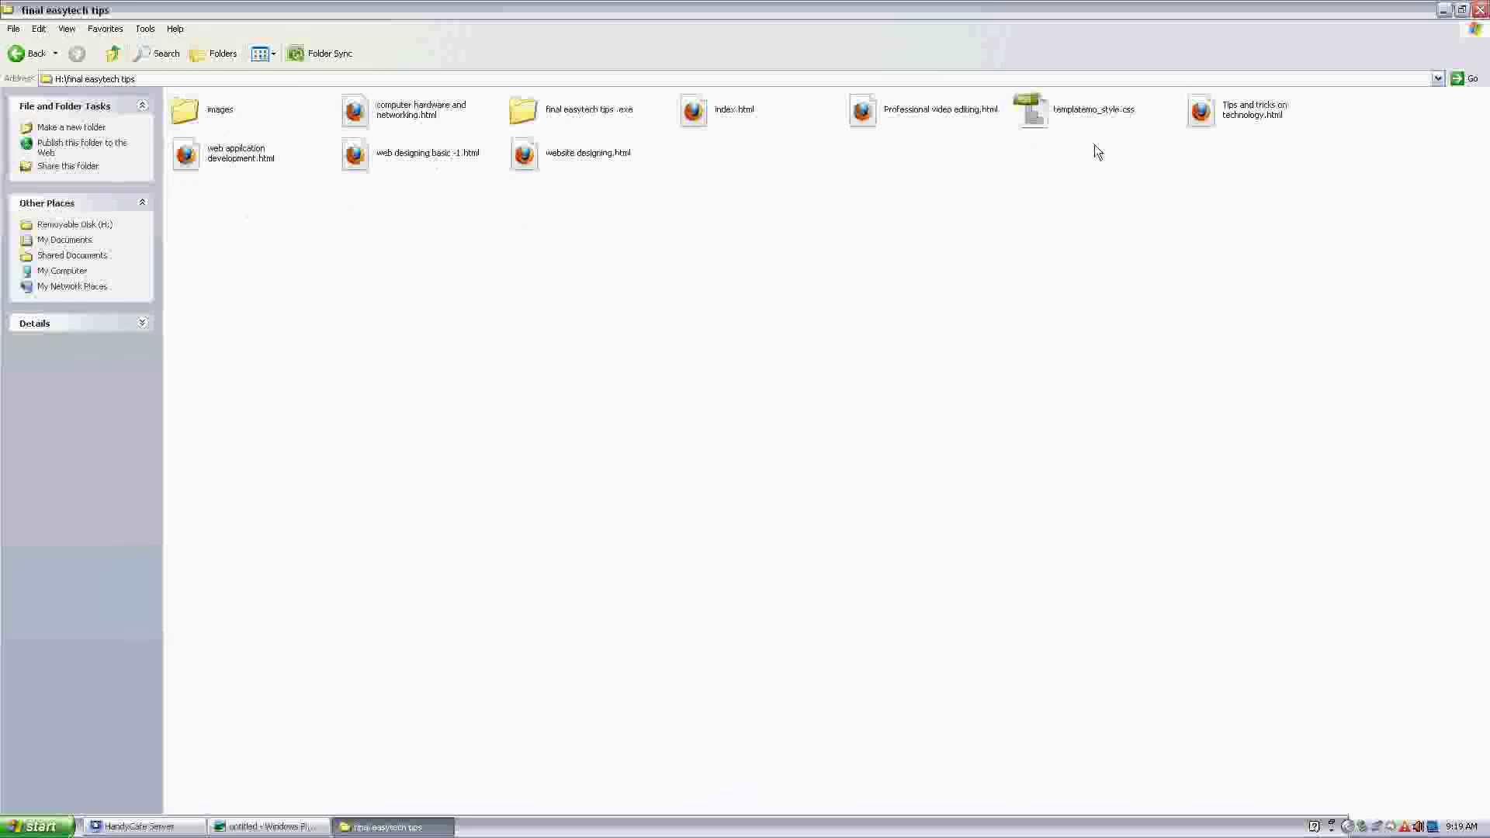
pyautogui.moveTo(1351, 92); pyautogui.dragTo(210, 191)
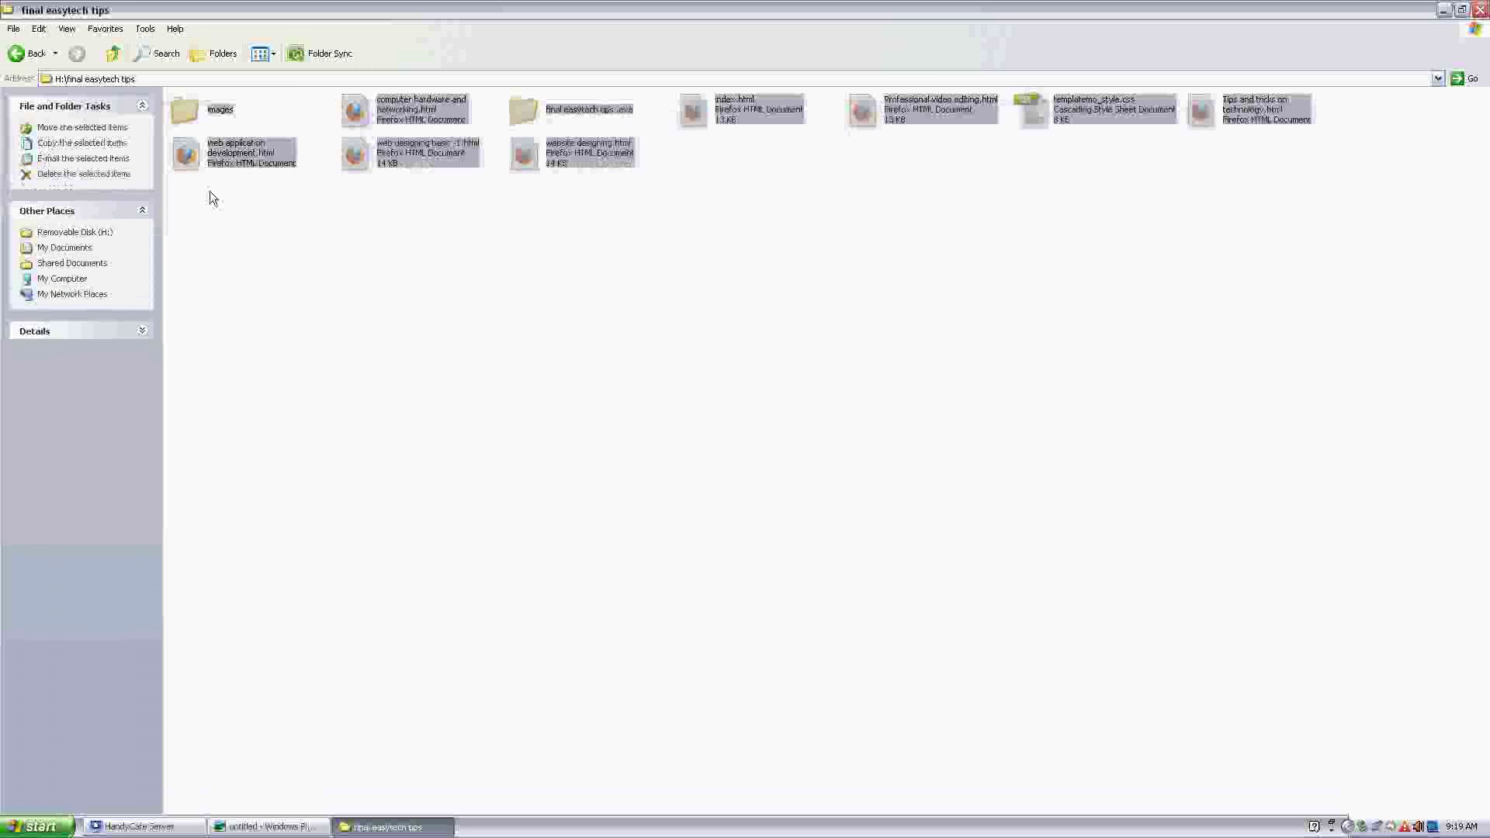
pyautogui.rightClick(230, 156)
pyautogui.click(248, 344)
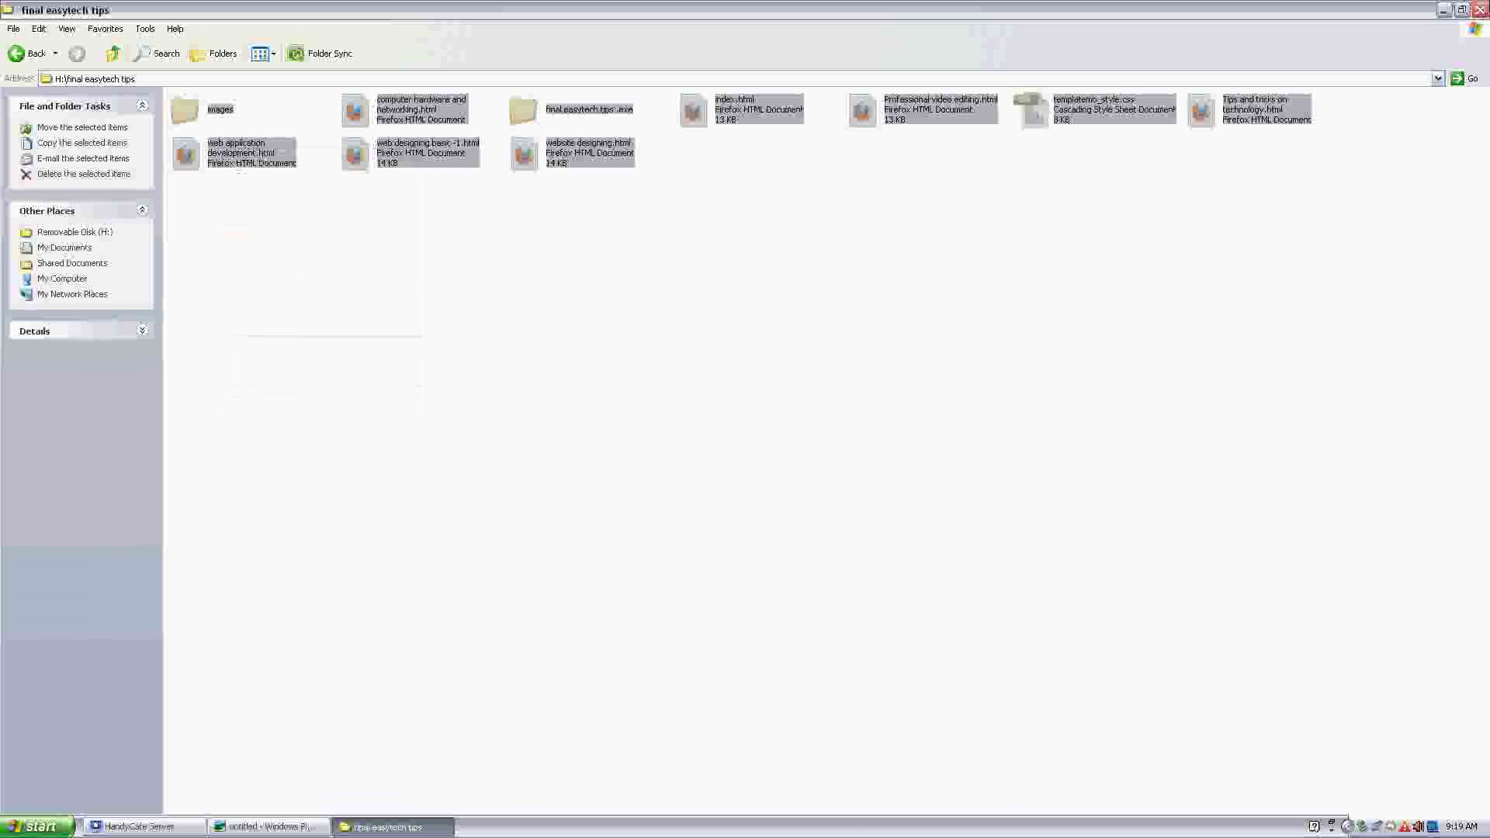
# Minimize the folder window and refresh the desktop.
pyautogui.click(1442, 14)
pyautogui.rightClick(232, 225)
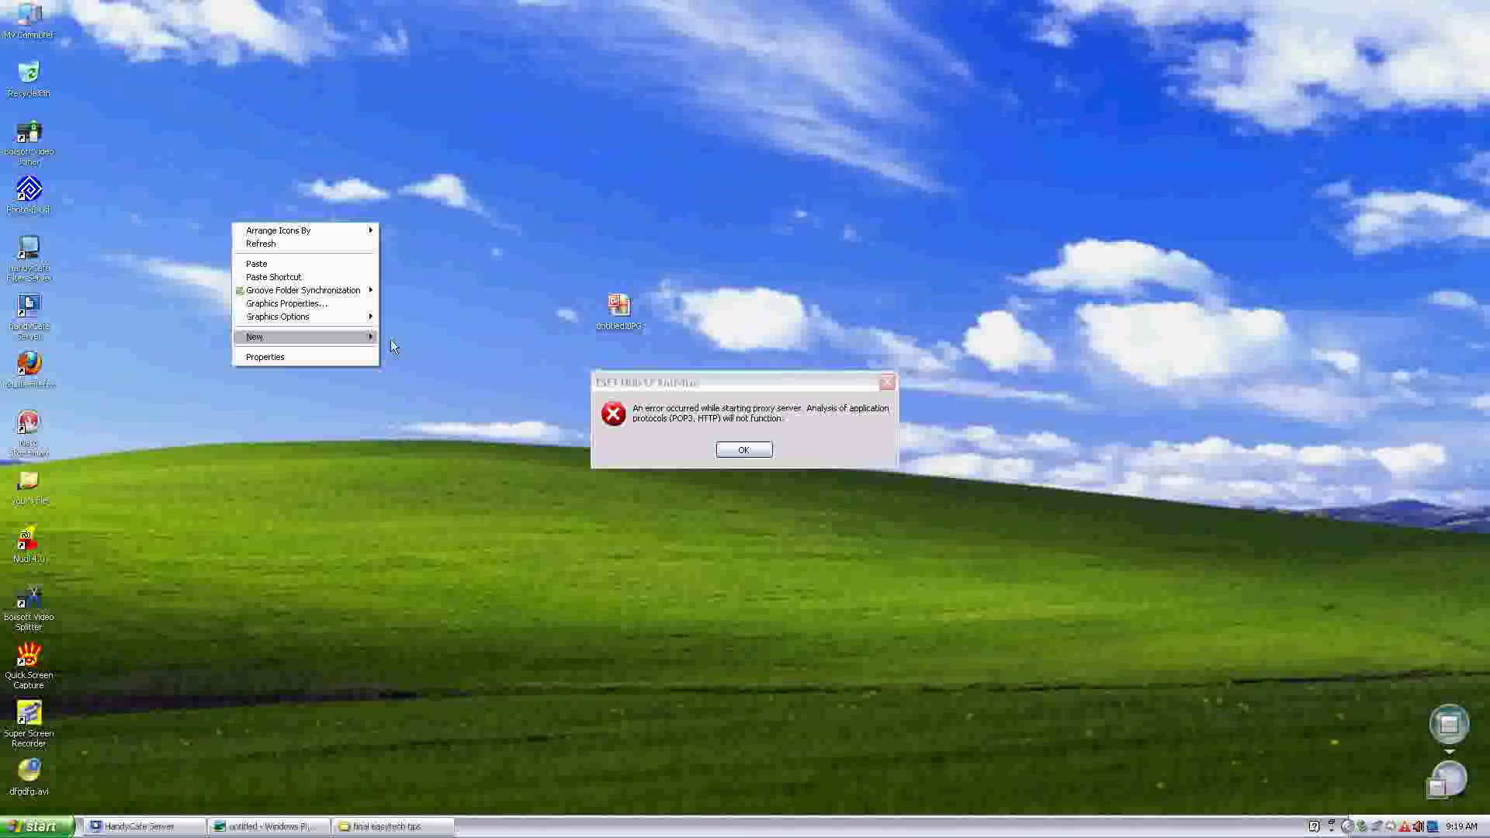
pyautogui.click(501, 124)
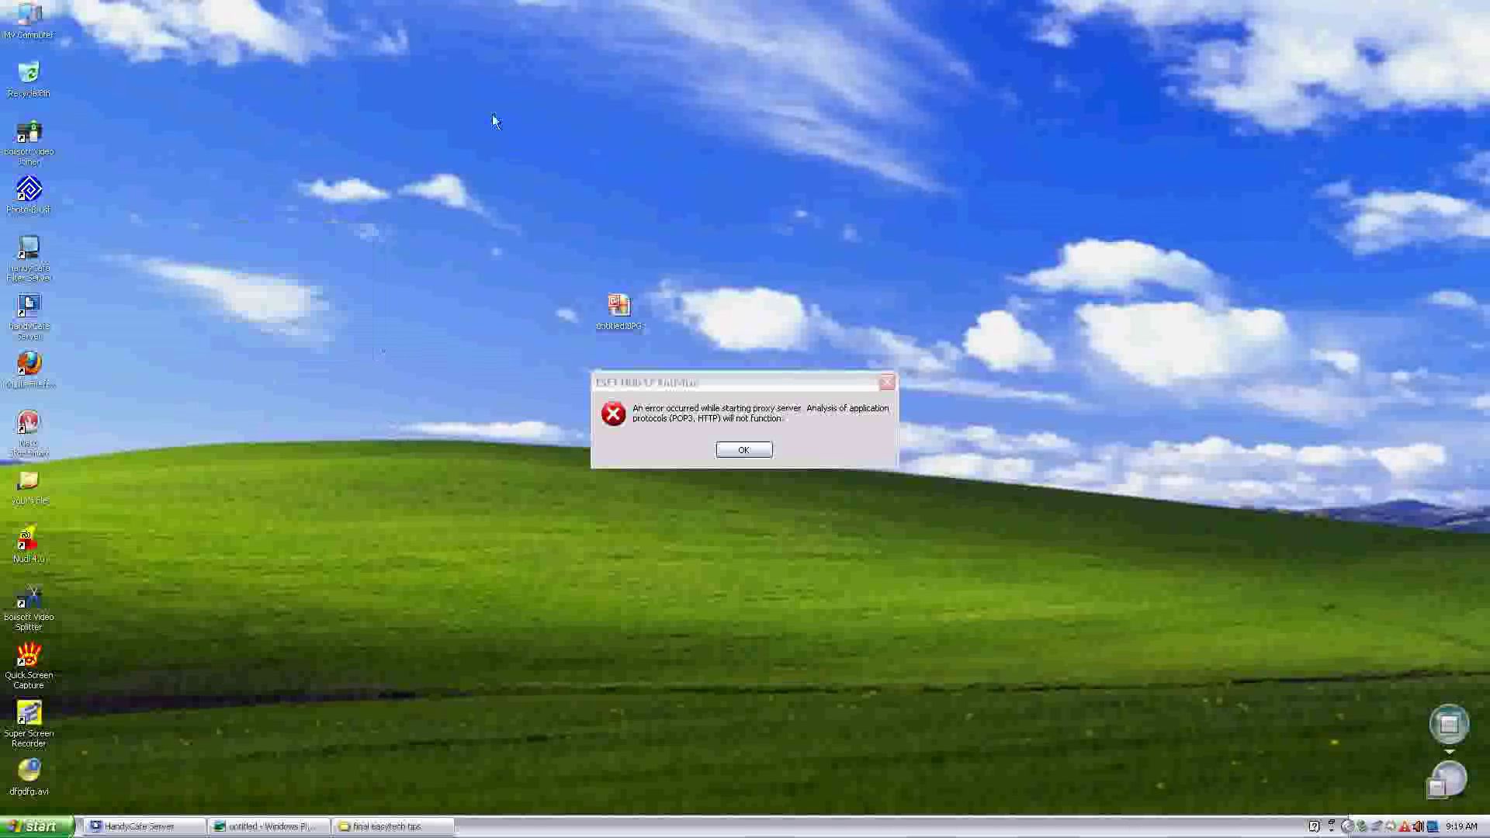
pyautogui.rightClick(336, 142)
pyautogui.click(358, 163)
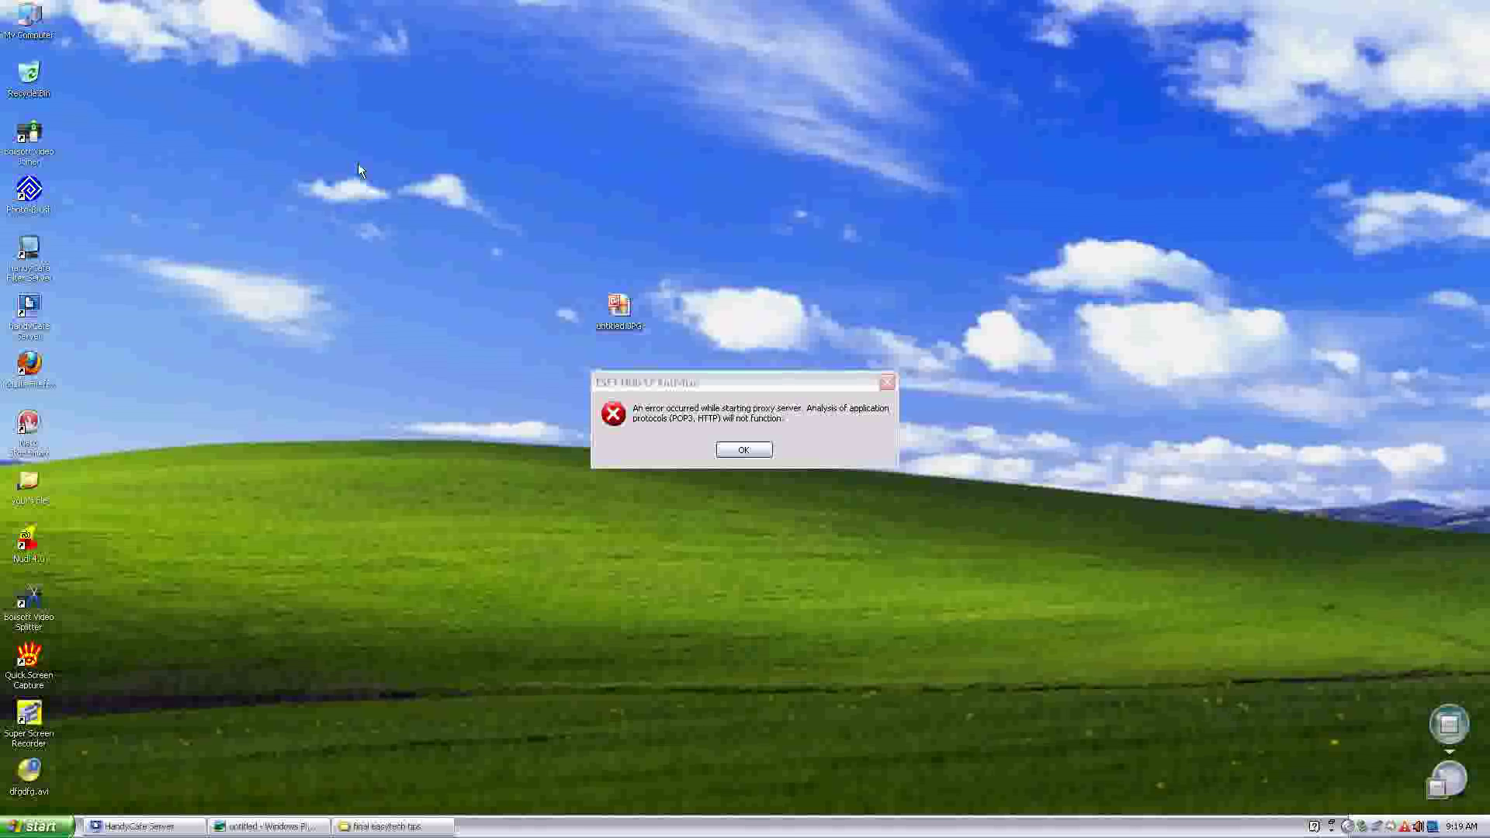
# Restore the final easytech tips window, dismiss the antivirus error, and copy the selected files again.
pyautogui.click(386, 826)
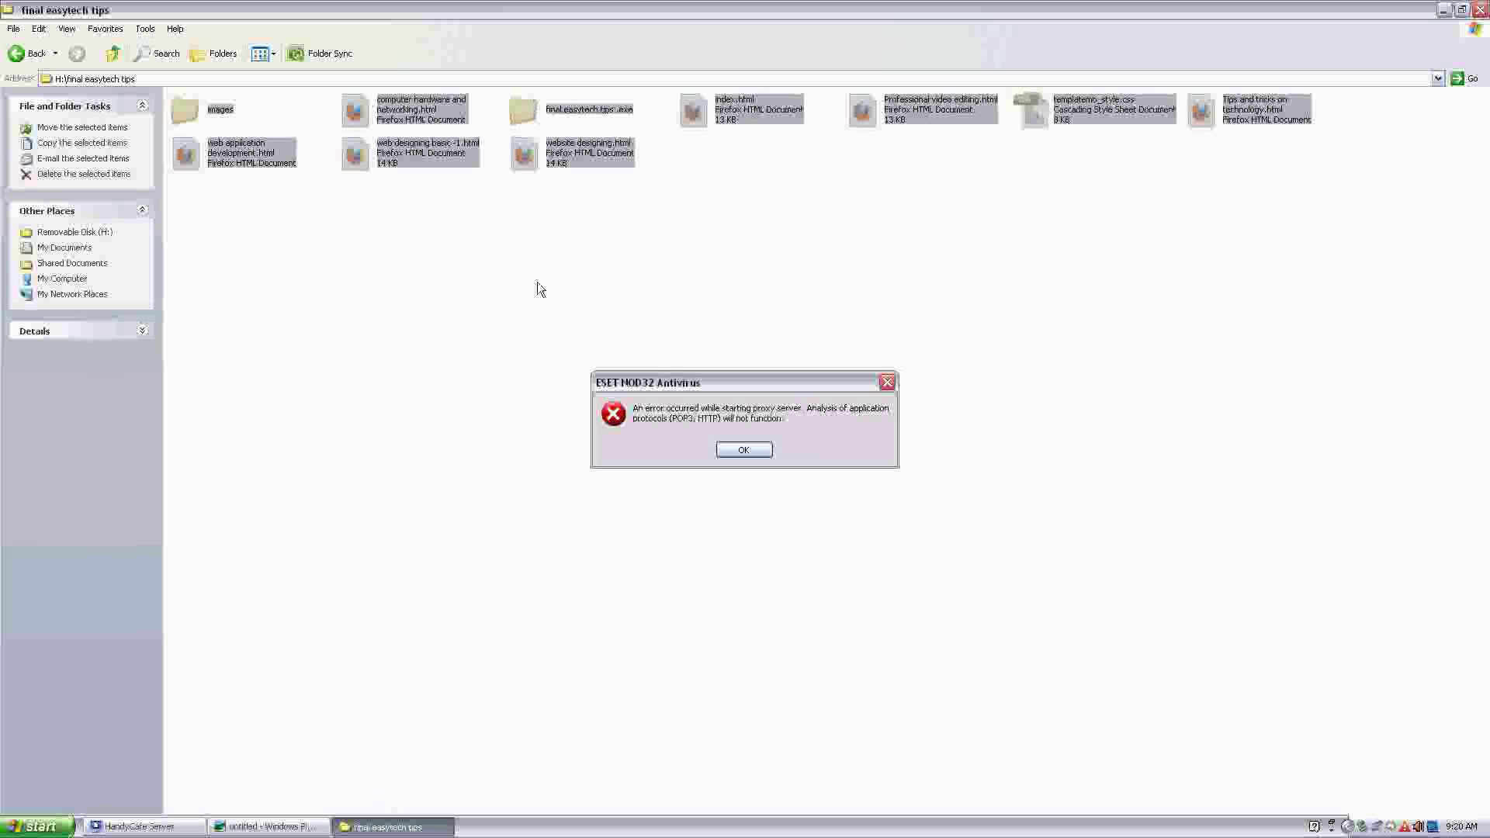
pyautogui.click(745, 450)
pyautogui.rightClick(380, 142)
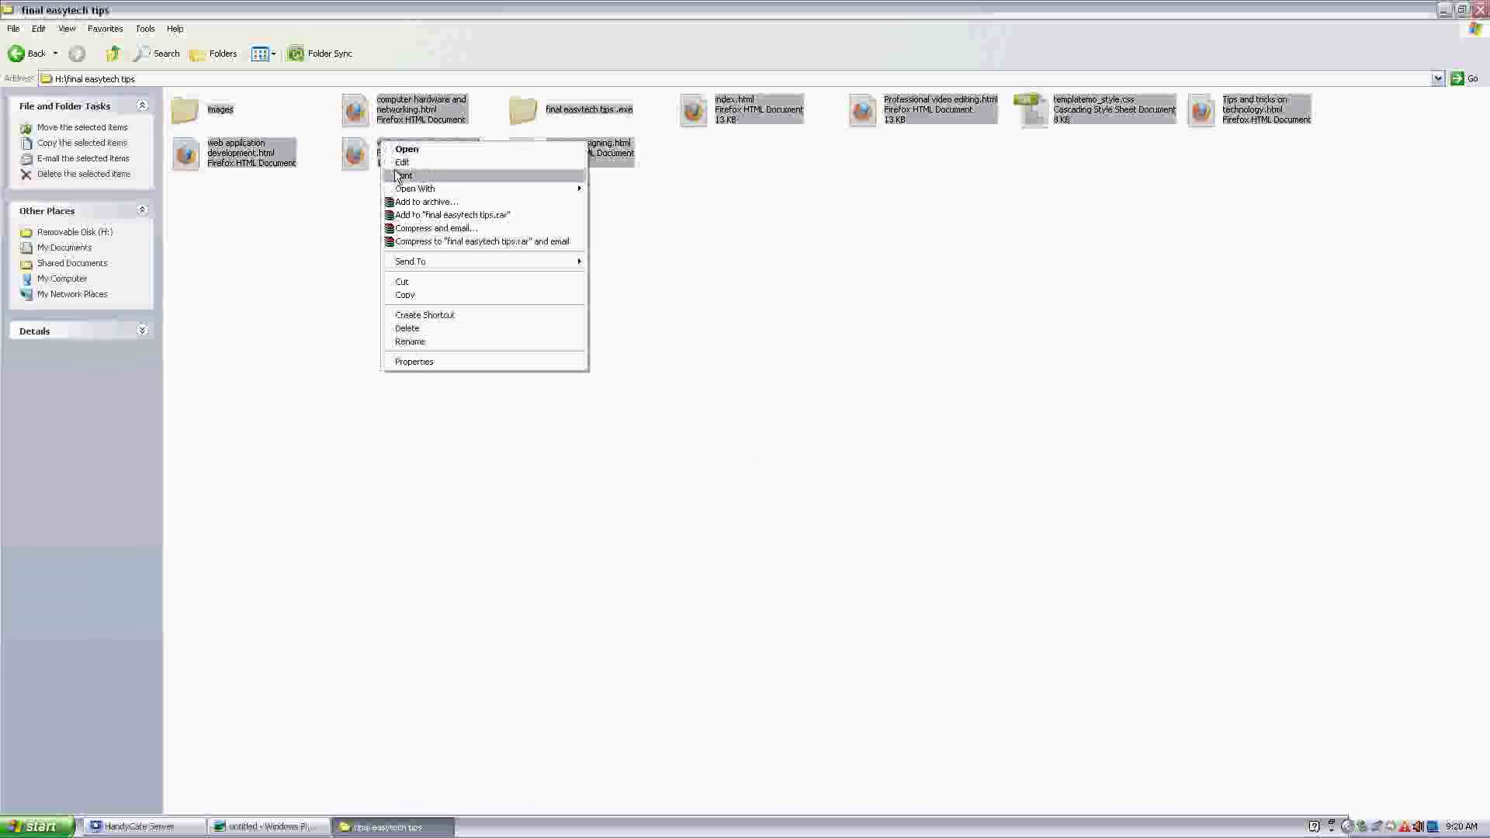
pyautogui.click(405, 294)
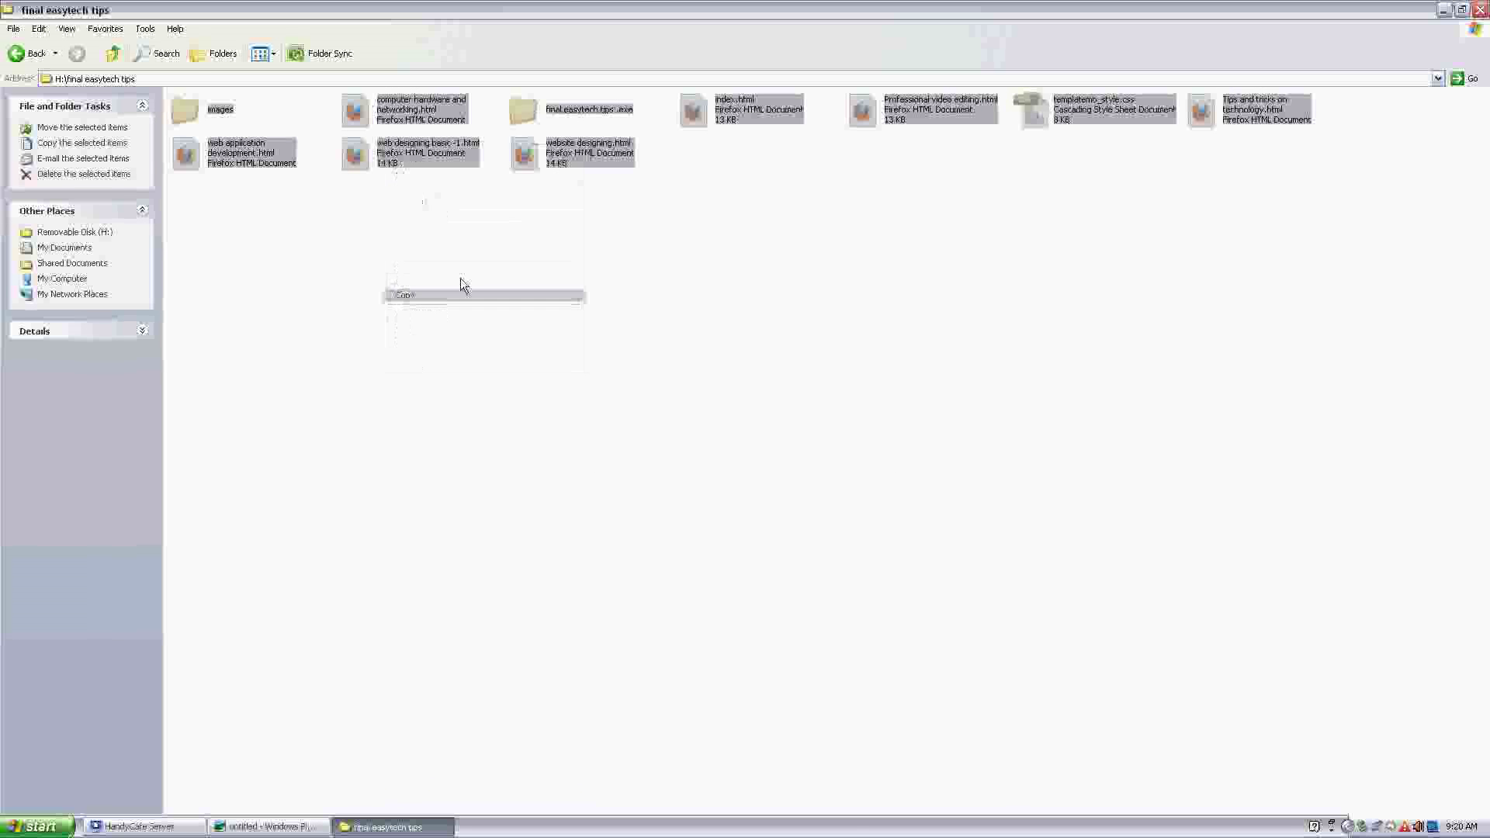
# Create a New Folder on the desktop and paste the copied easytech files into it.
pyautogui.click(1445, 10)
pyautogui.rightClick(295, 202)
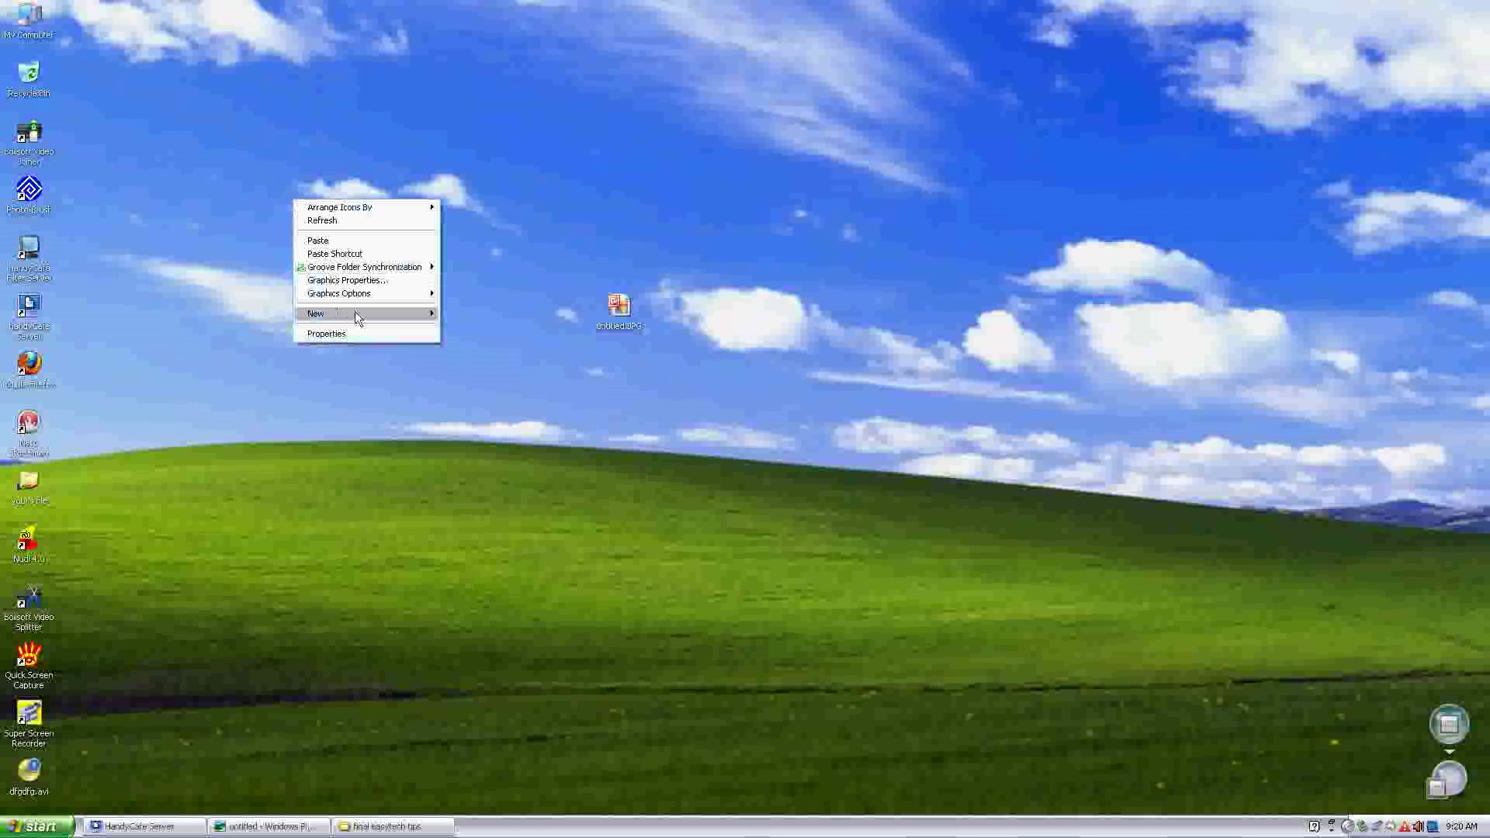
pyautogui.moveTo(355, 313)
pyautogui.click(466, 313)
pyautogui.doubleClick(325, 202)
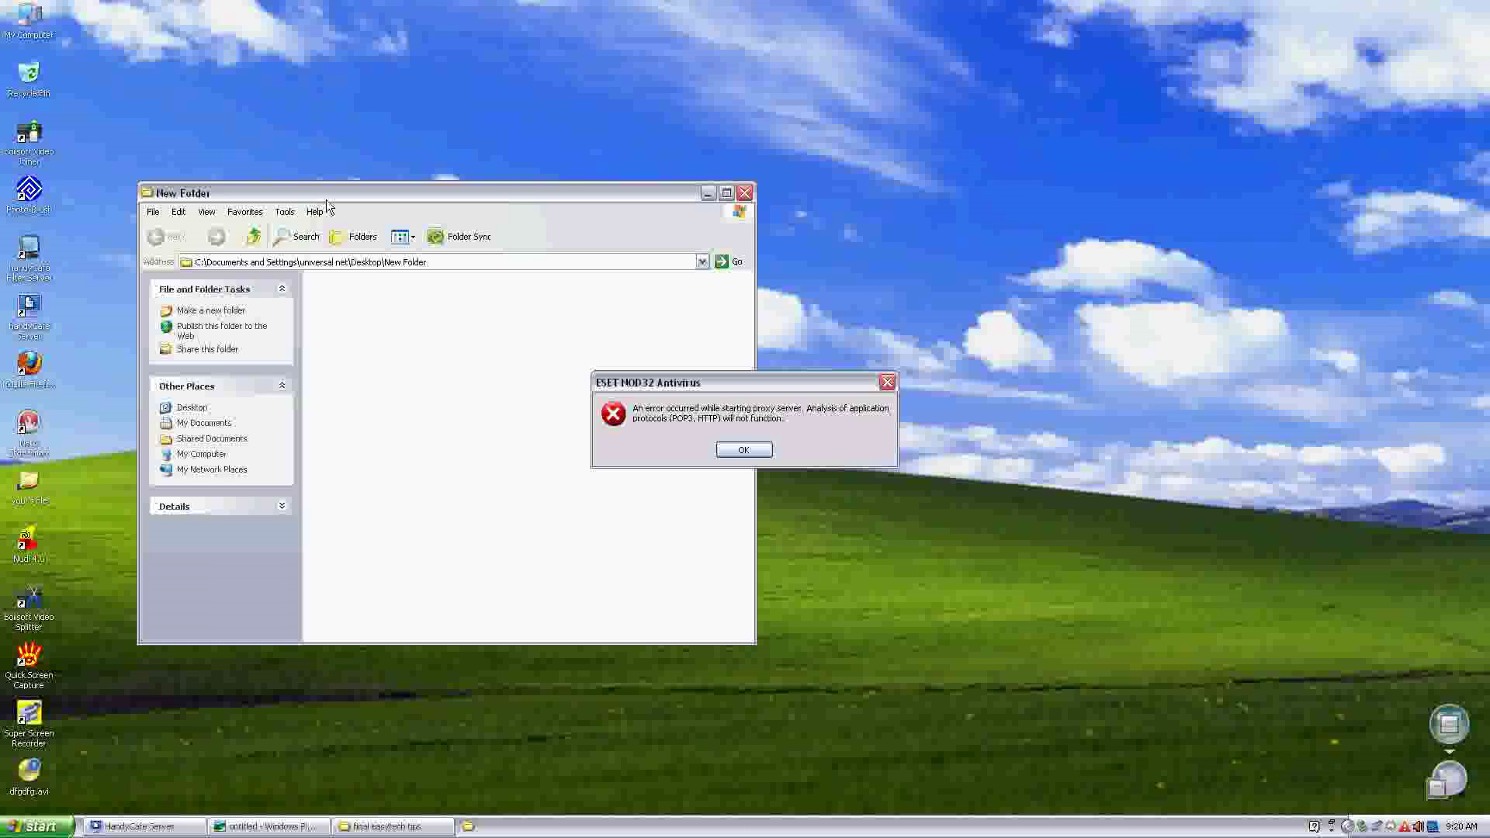
pyautogui.rightClick(466, 428)
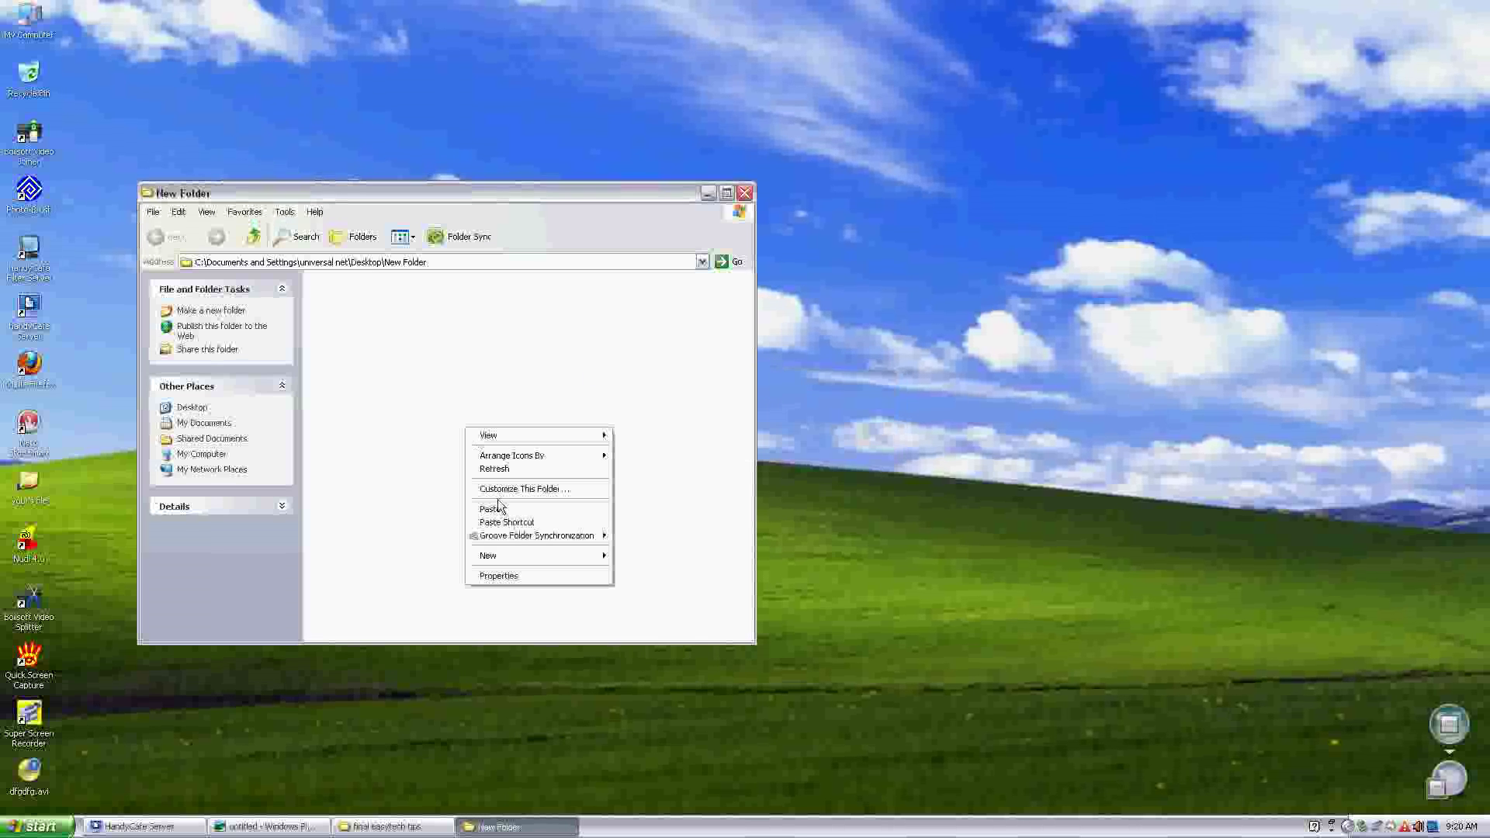
pyautogui.click(493, 510)
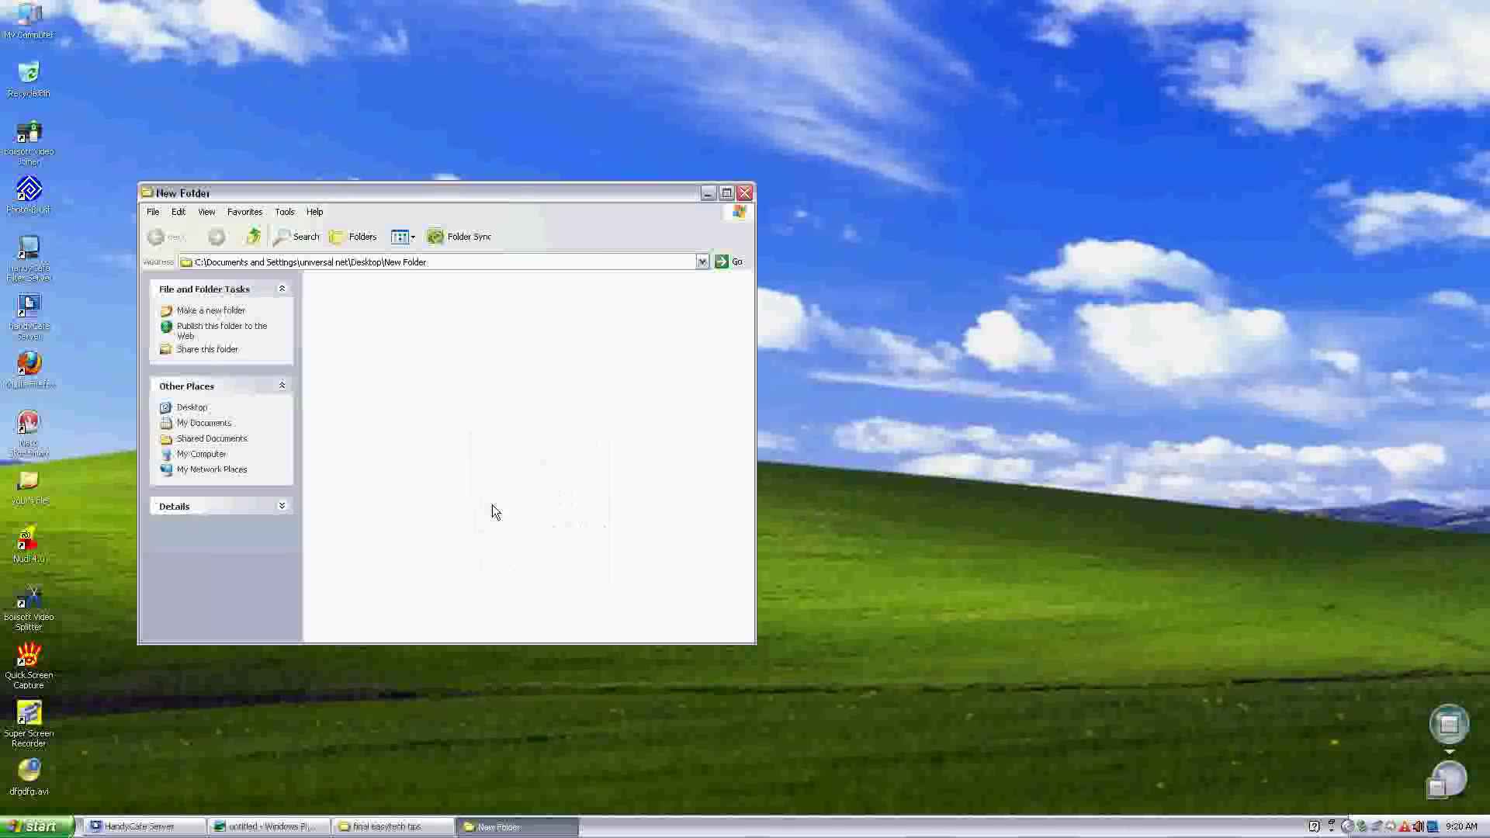
pyautogui.click(493, 518)
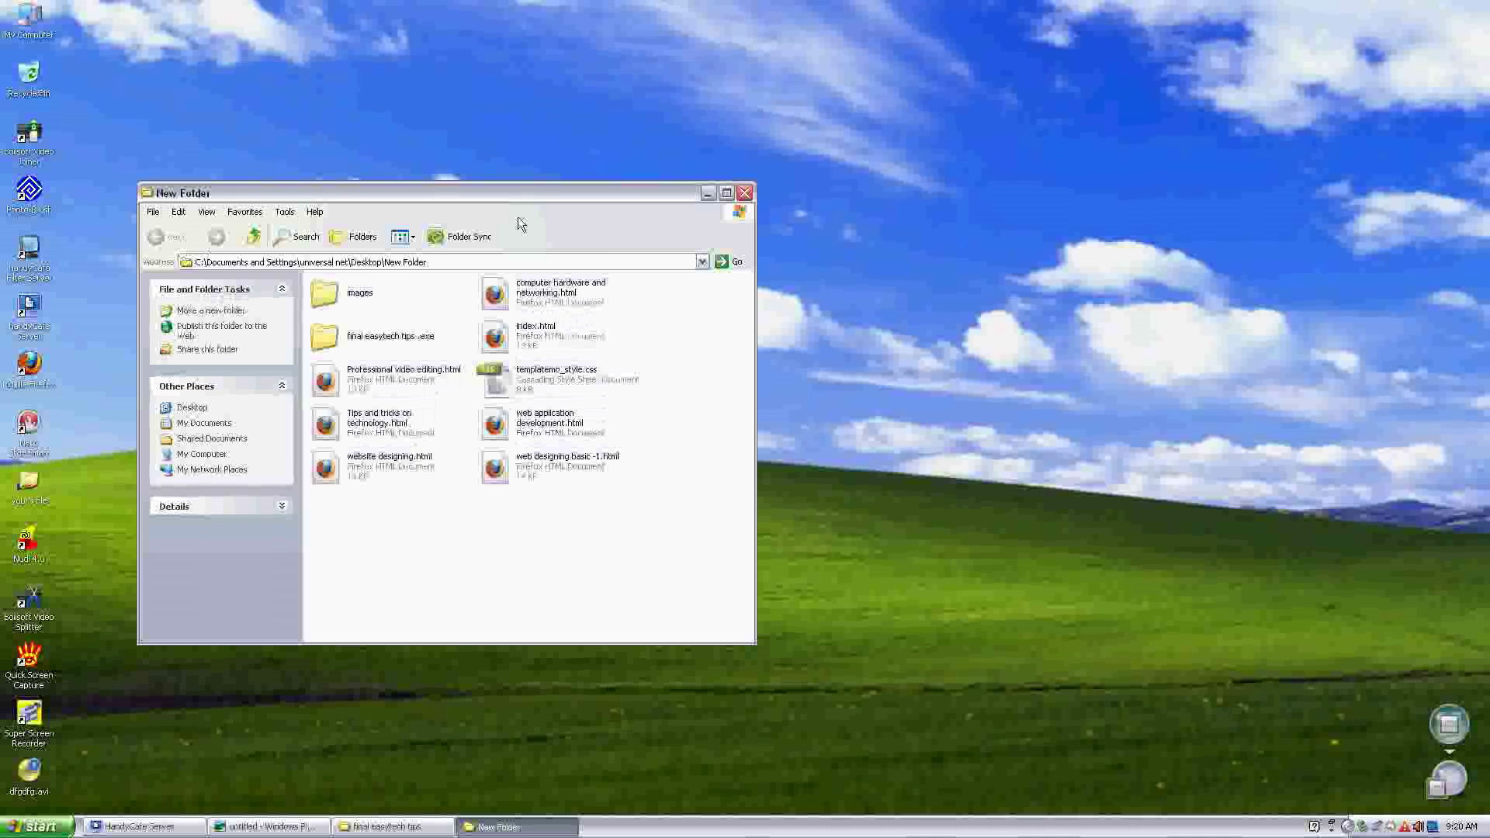
# Close New Folder and take the final easytech tips window back to Removable Disk (H:).
pyautogui.click(745, 192)
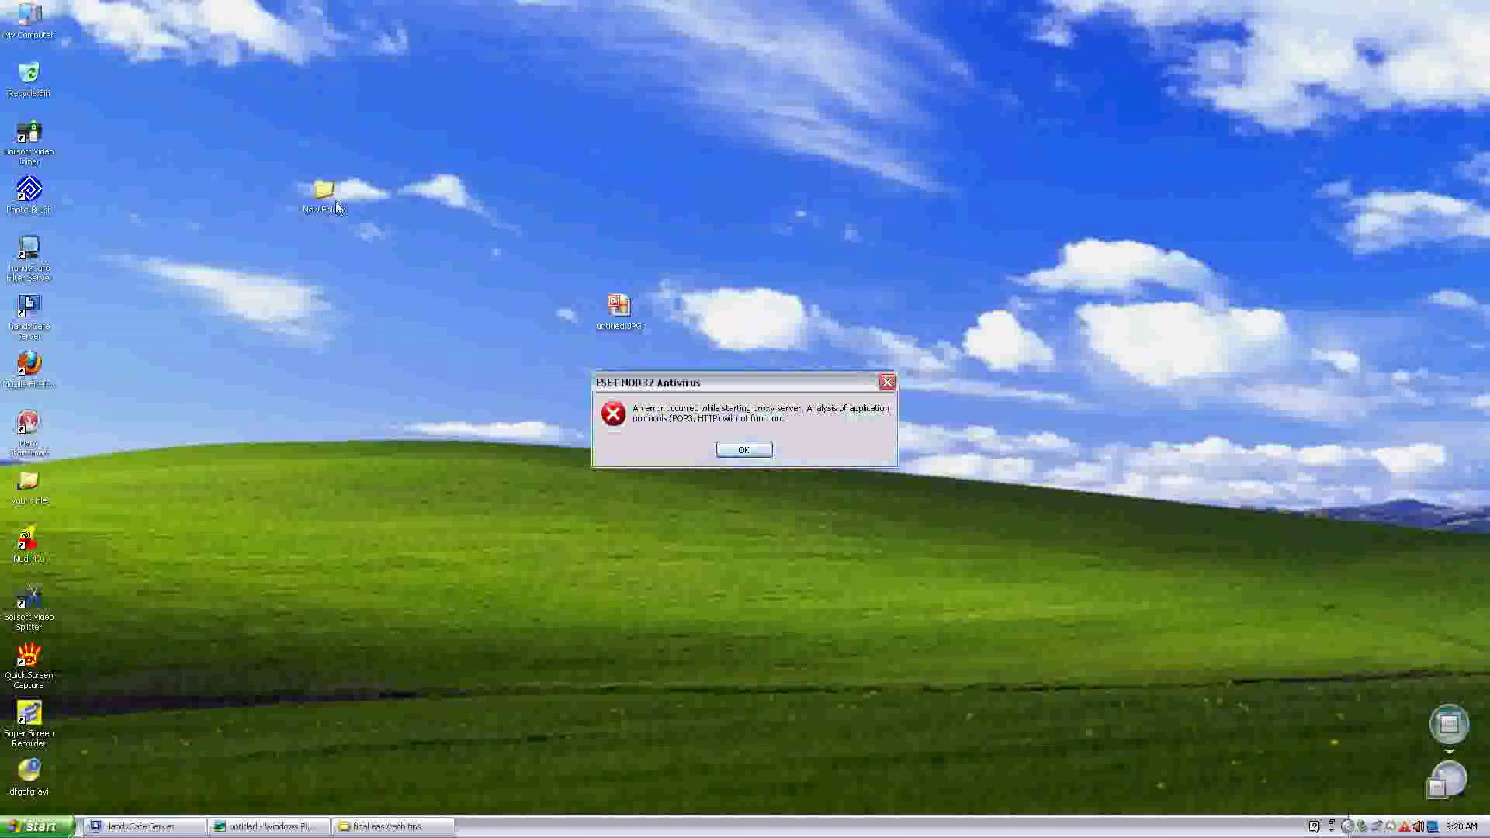
pyautogui.doubleClick(335, 202)
pyautogui.click(743, 192)
pyautogui.click(750, 450)
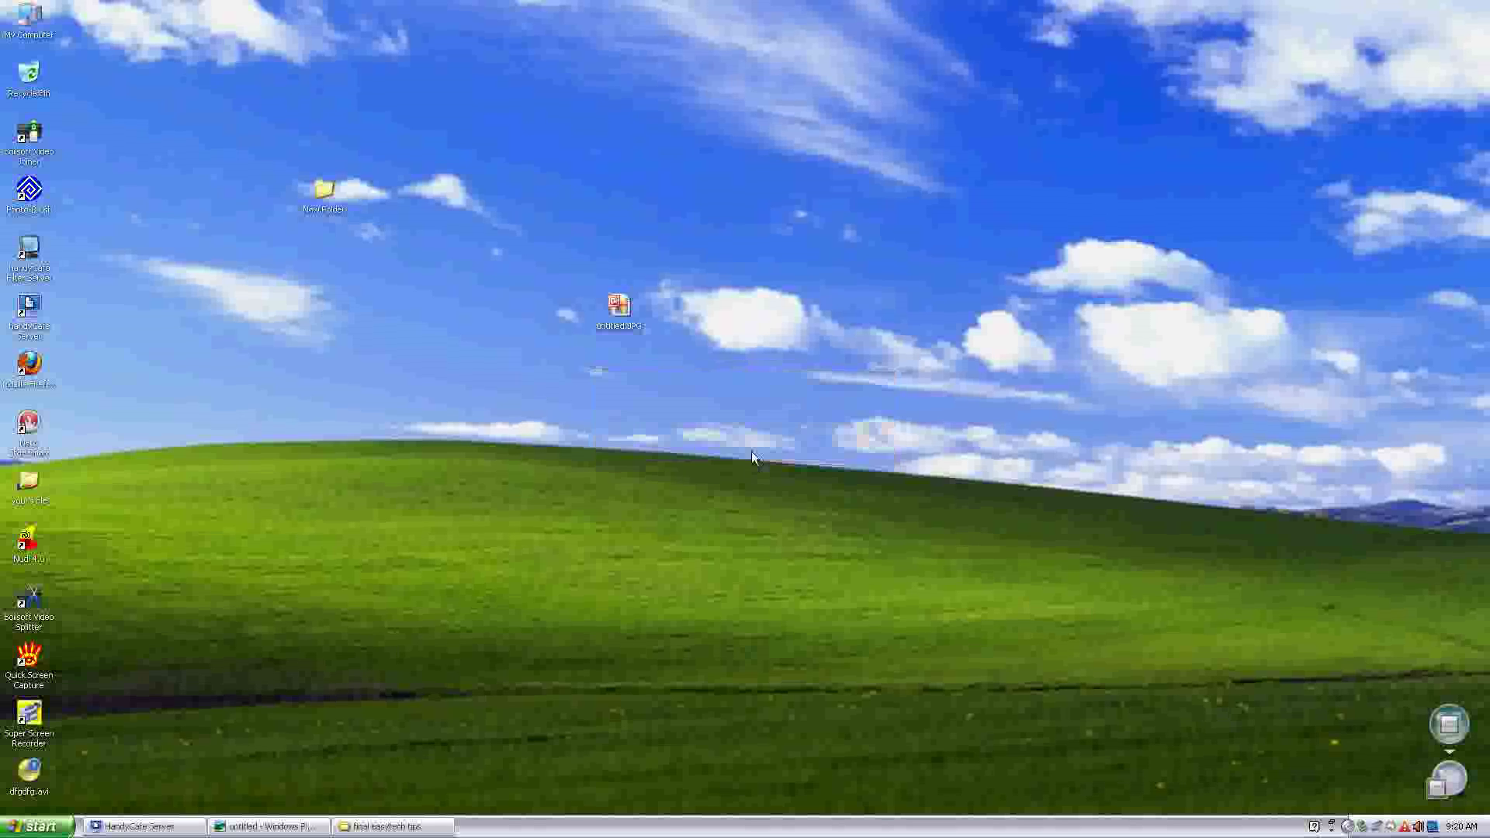
pyautogui.click(386, 826)
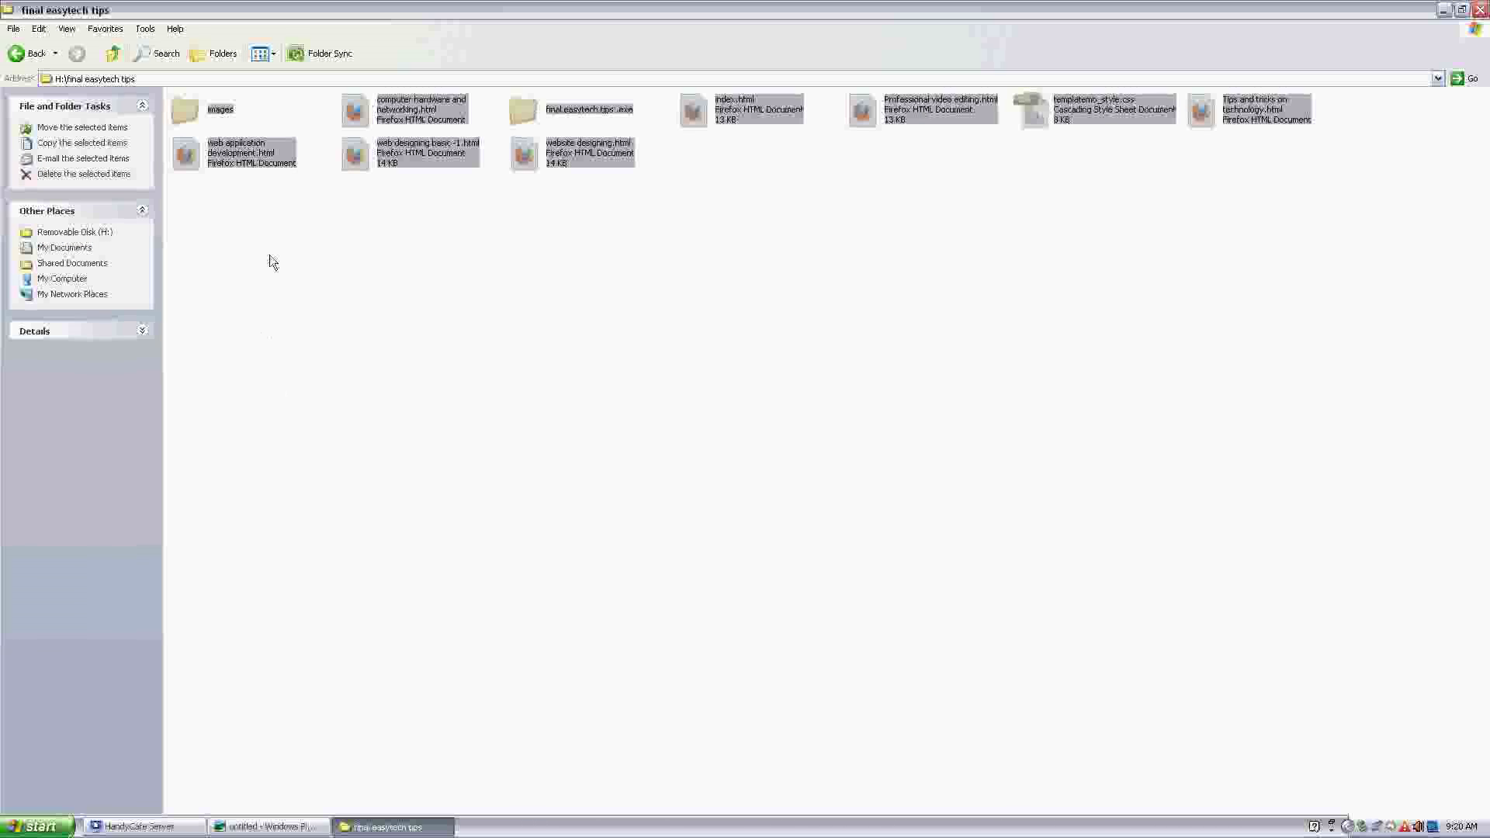
pyautogui.click(397, 281)
pyautogui.click(30, 53)
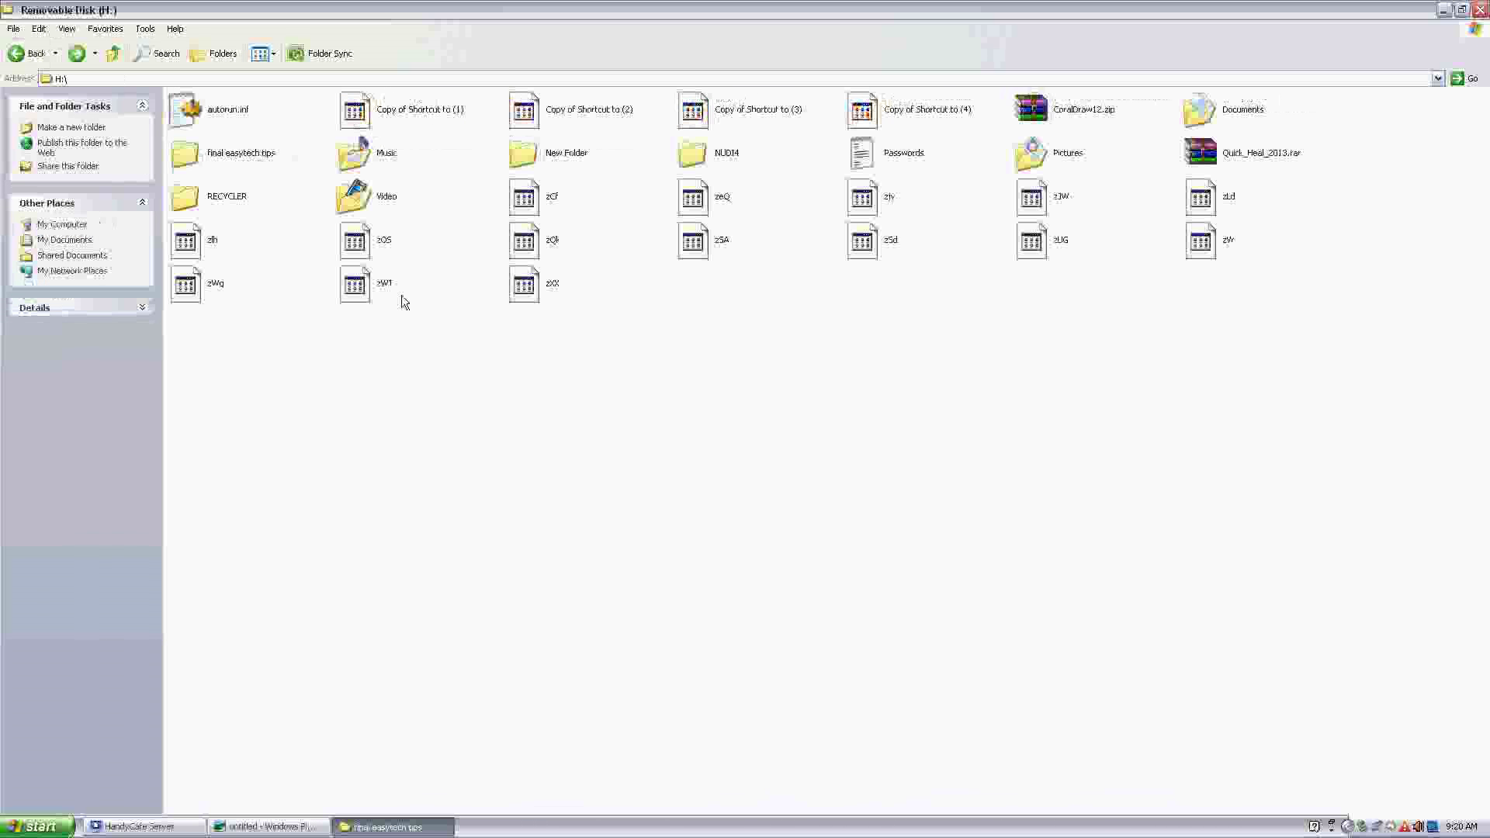
# In Folder Options, show hidden files and folders and unhide protected operating system files, confirming Yes.
pyautogui.click(146, 29)
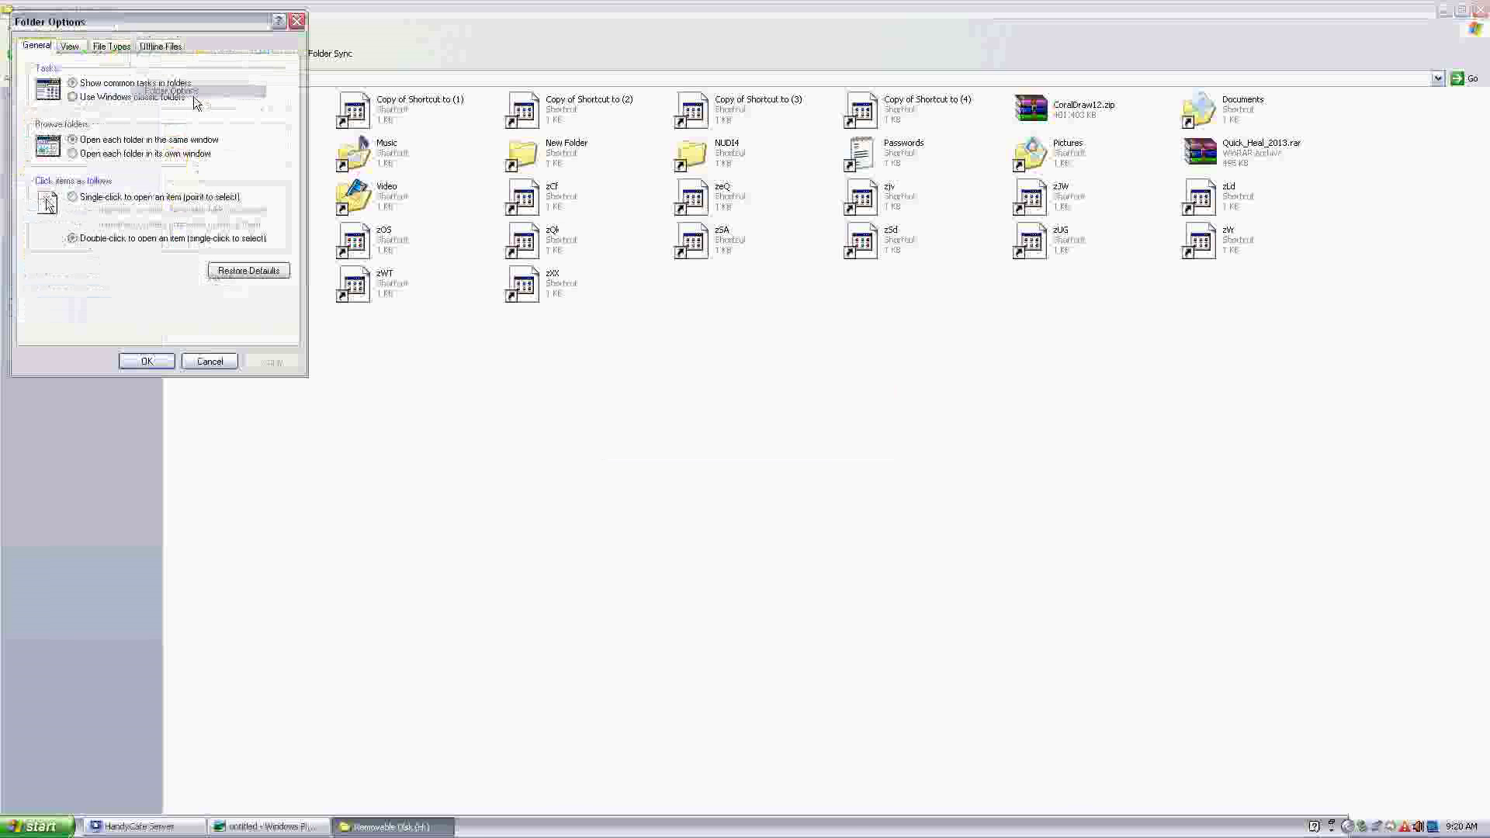
pyautogui.click(69, 48)
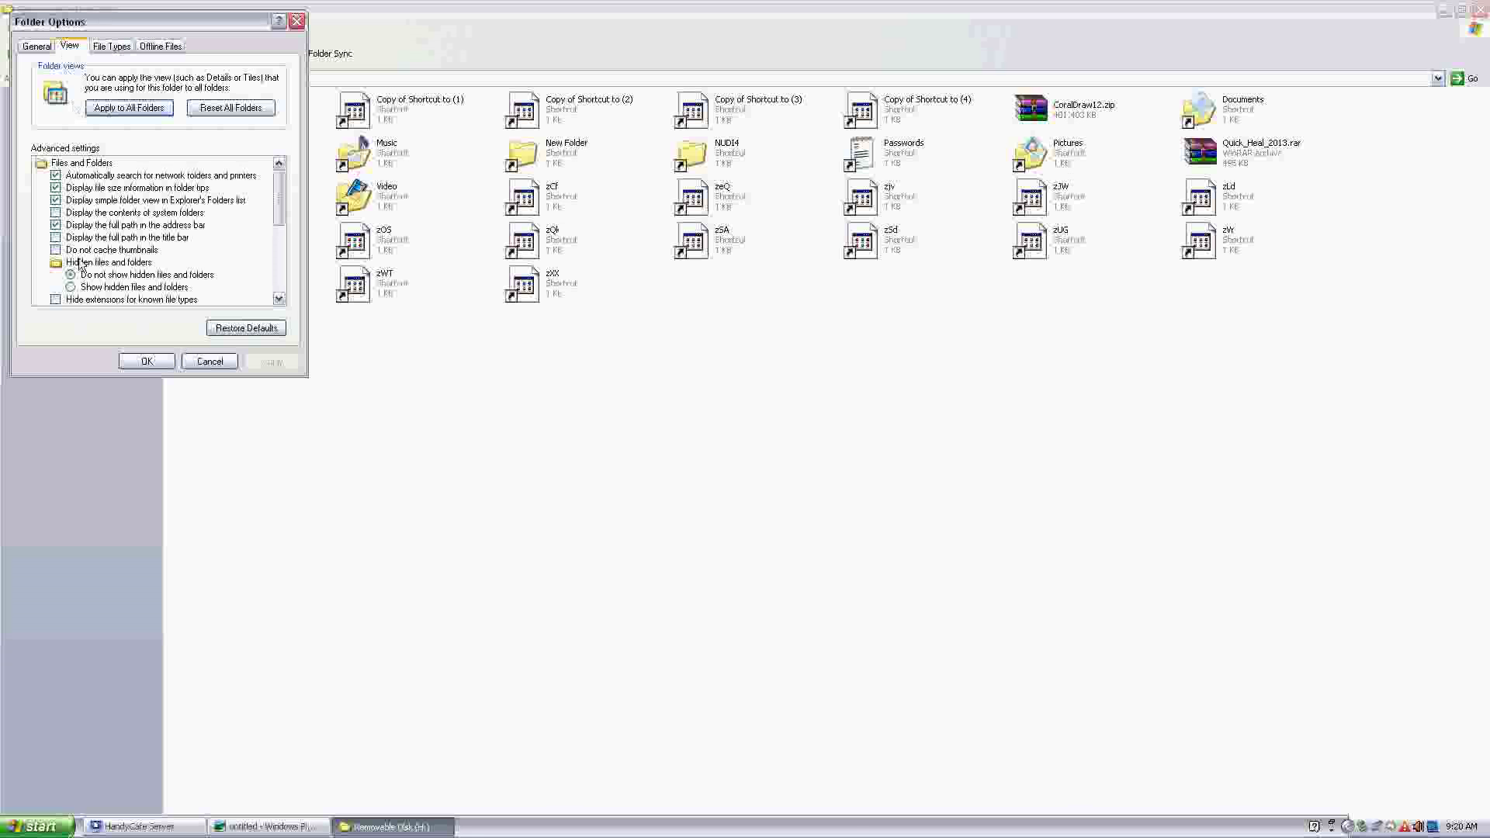
pyautogui.click(71, 288)
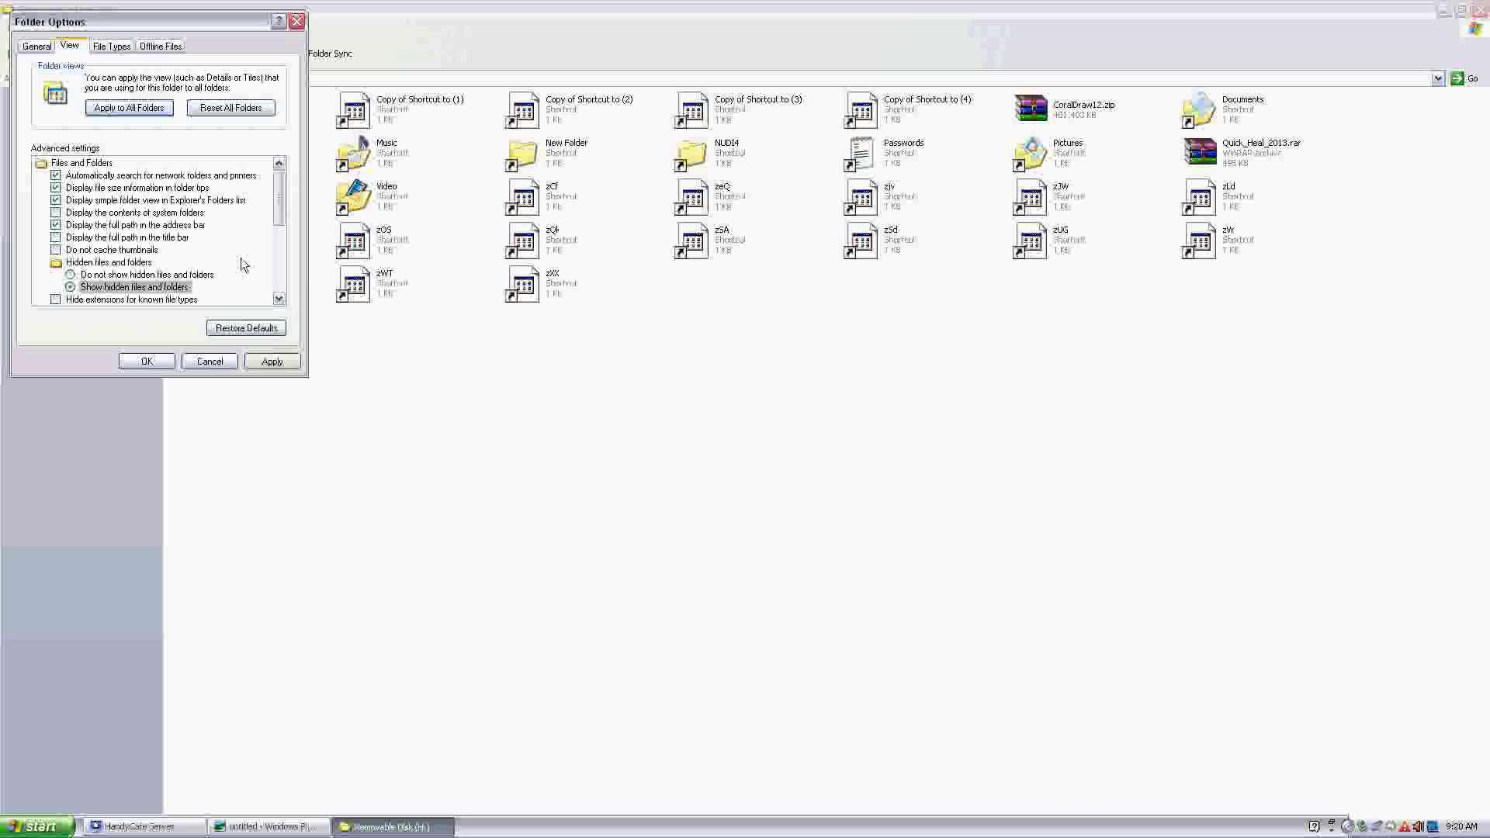
pyautogui.moveTo(279, 187); pyautogui.dragTo(280, 212)
pyautogui.click(56, 250)
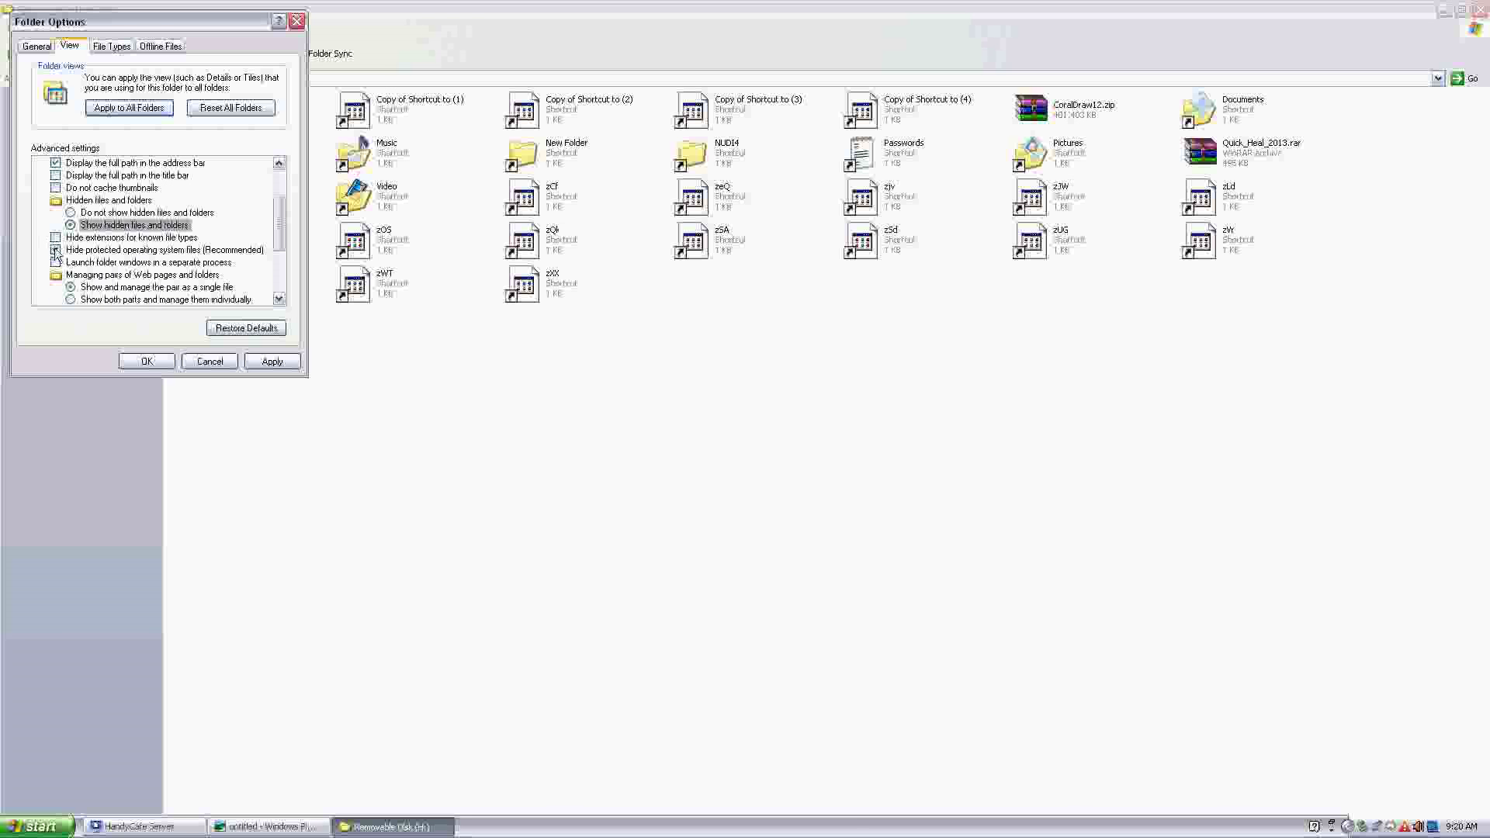
pyautogui.click(694, 468)
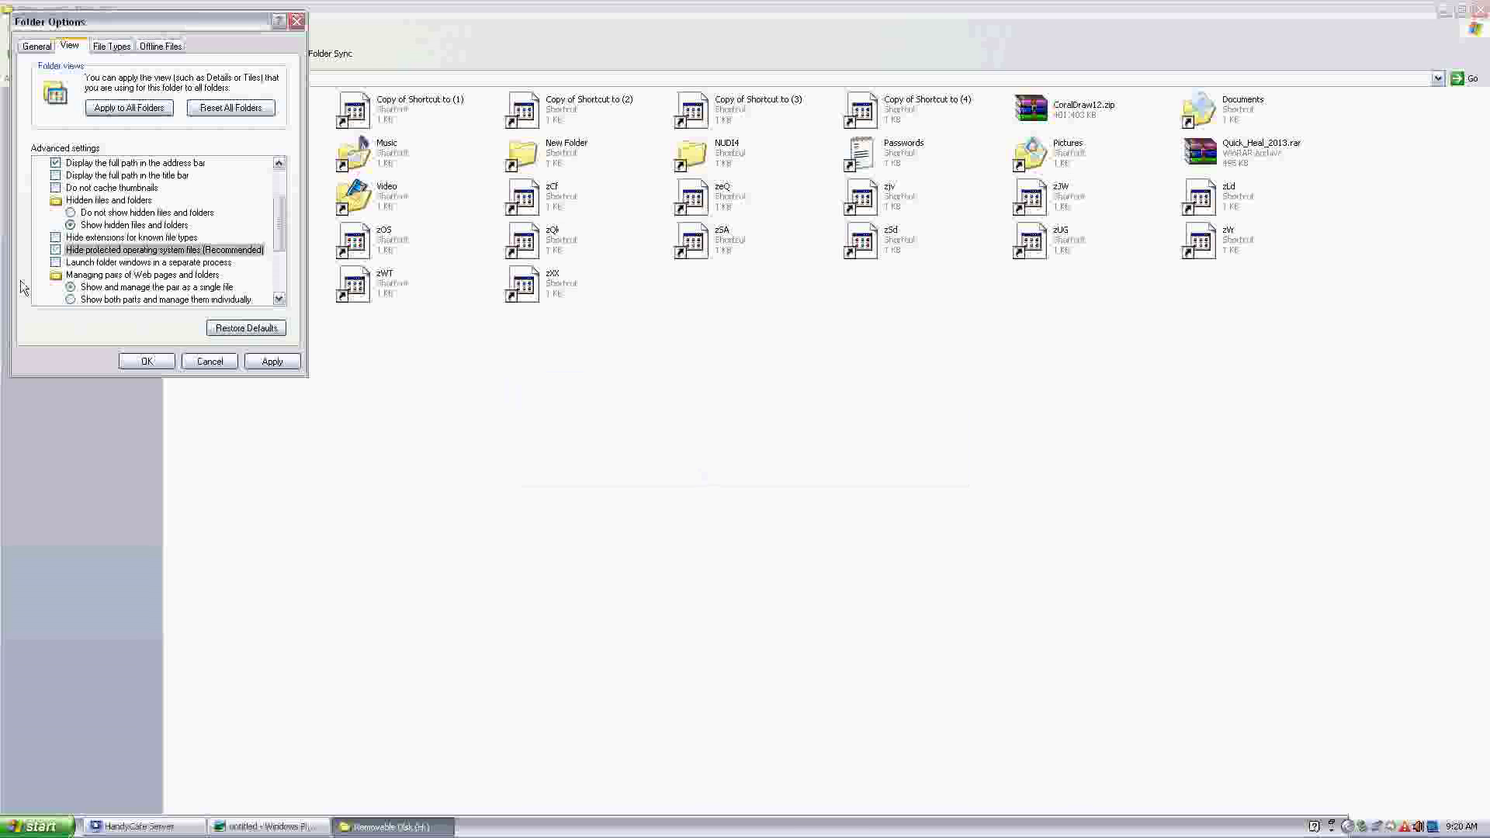
pyautogui.click(156, 360)
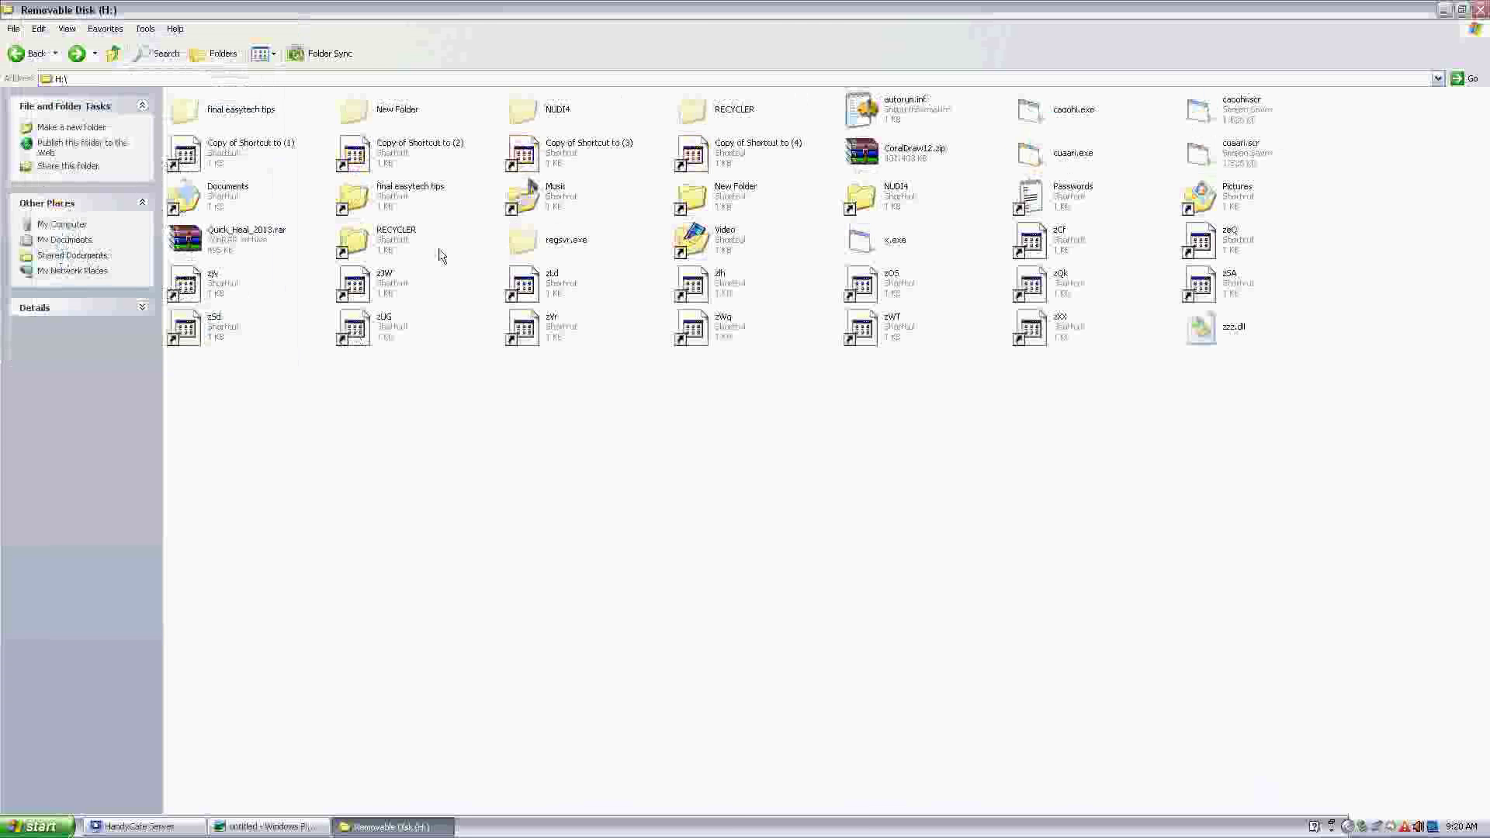
# Open the NUDI4 folder and copy its four files.
pyautogui.doubleClick(542, 107)
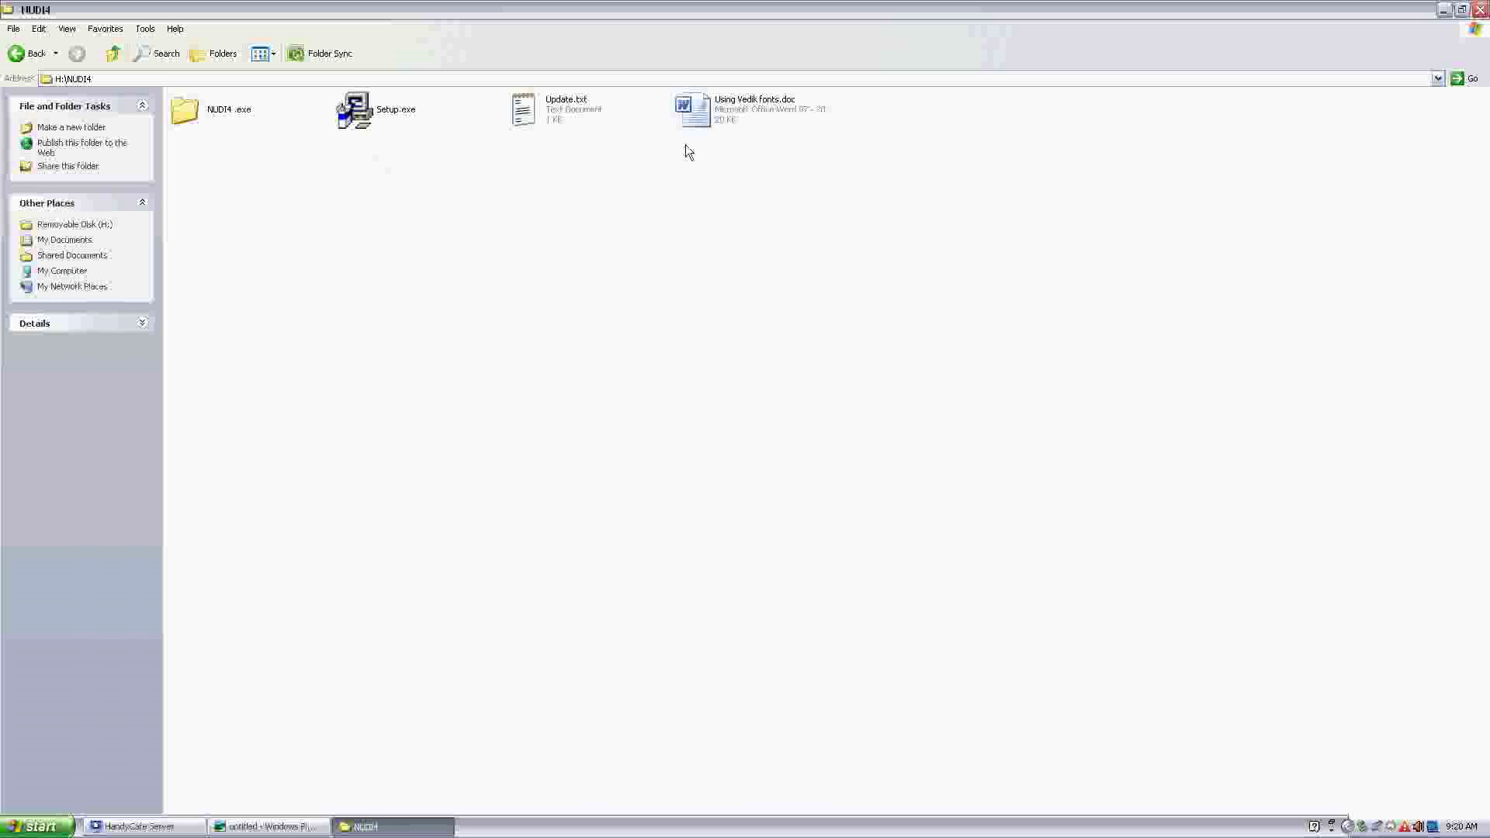
pyautogui.moveTo(882, 118); pyautogui.dragTo(212, 166)
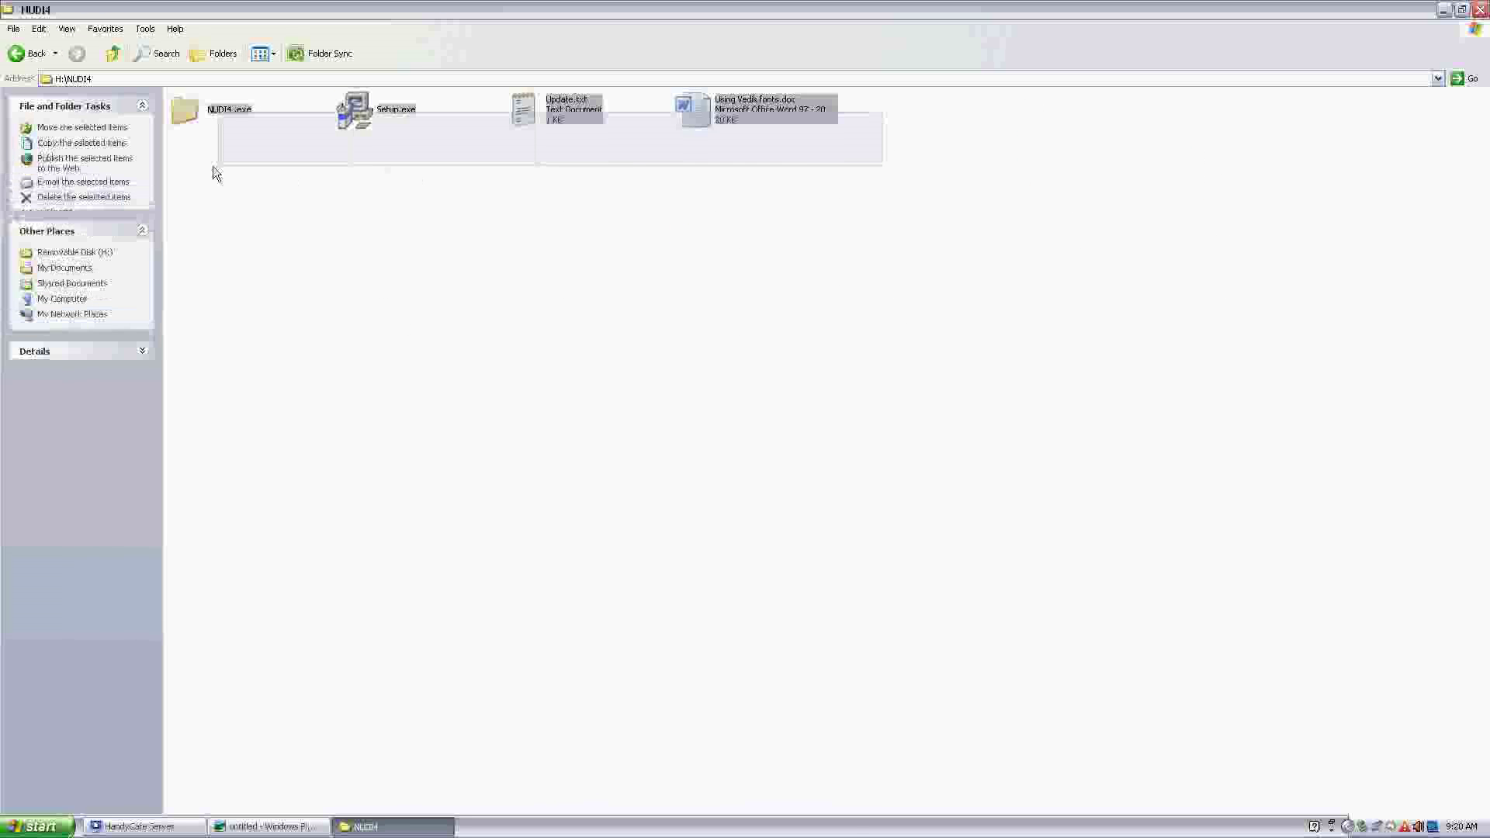
pyautogui.rightClick(219, 101)
pyautogui.click(241, 224)
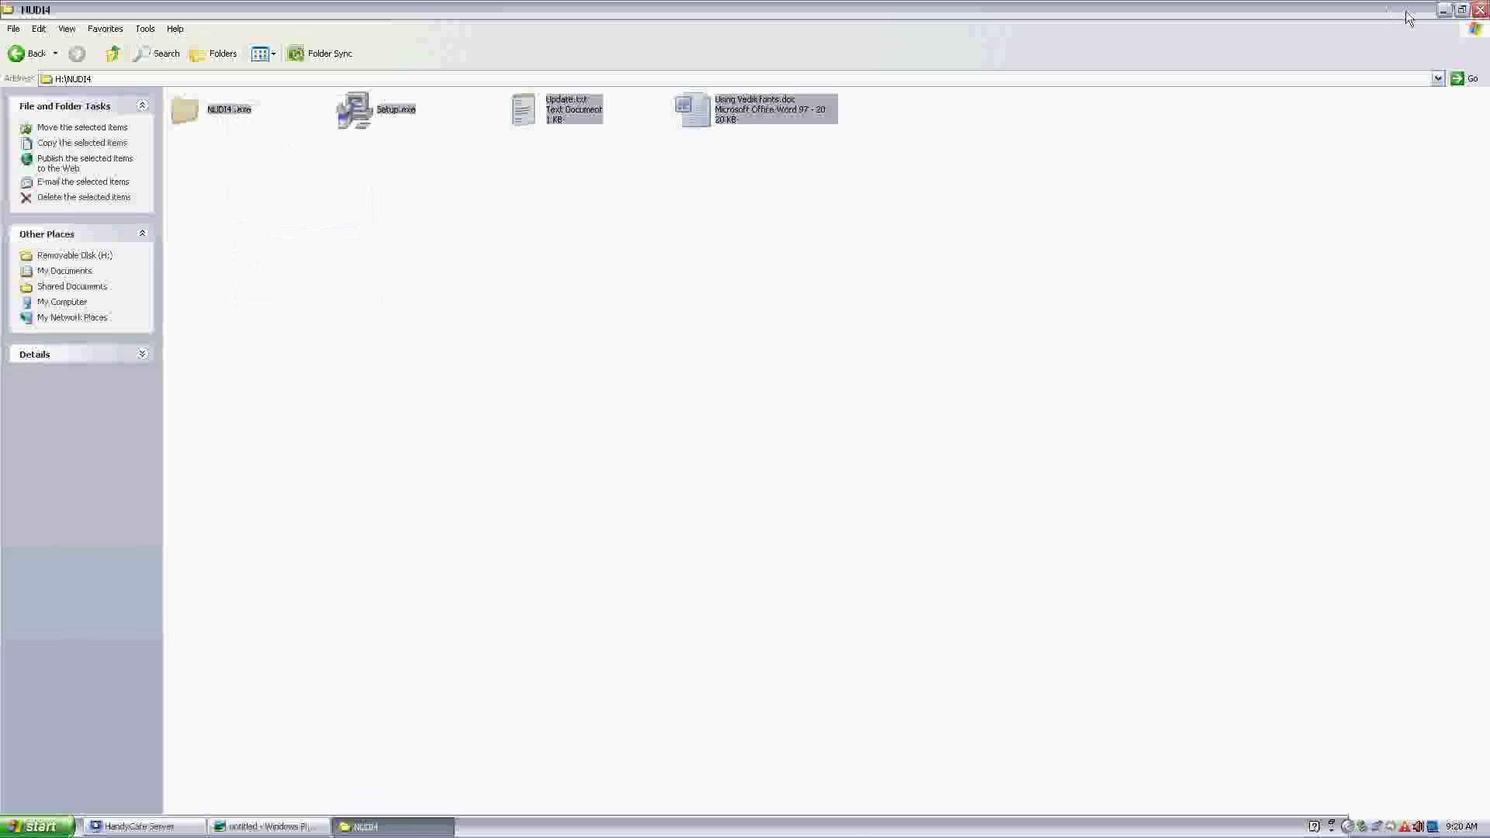
# Paste the four NUDI4 files into the desktop New Folder.
pyautogui.click(1444, 10)
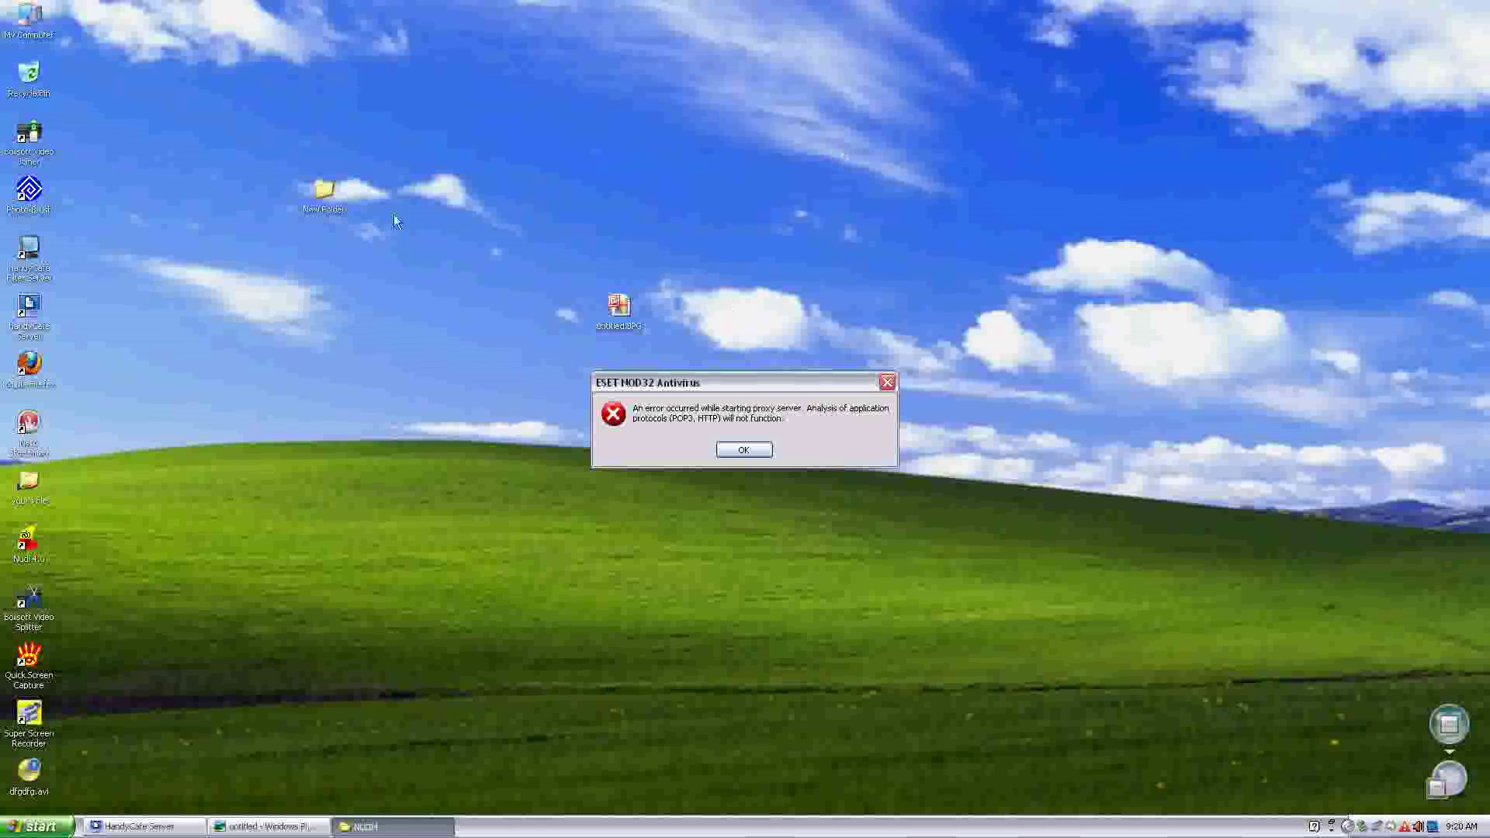
pyautogui.doubleClick(330, 193)
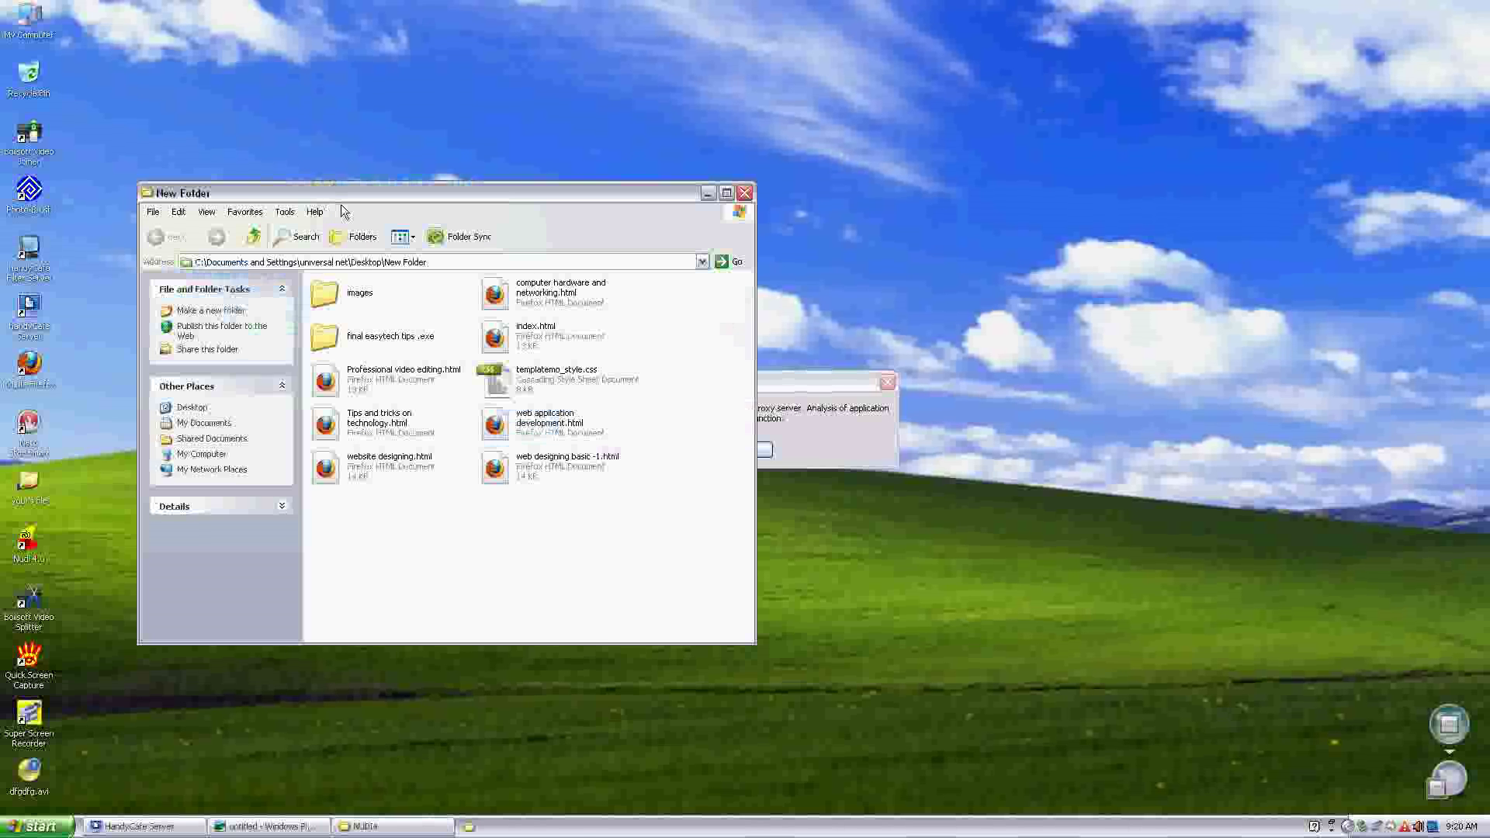
pyautogui.rightClick(426, 558)
pyautogui.click(452, 637)
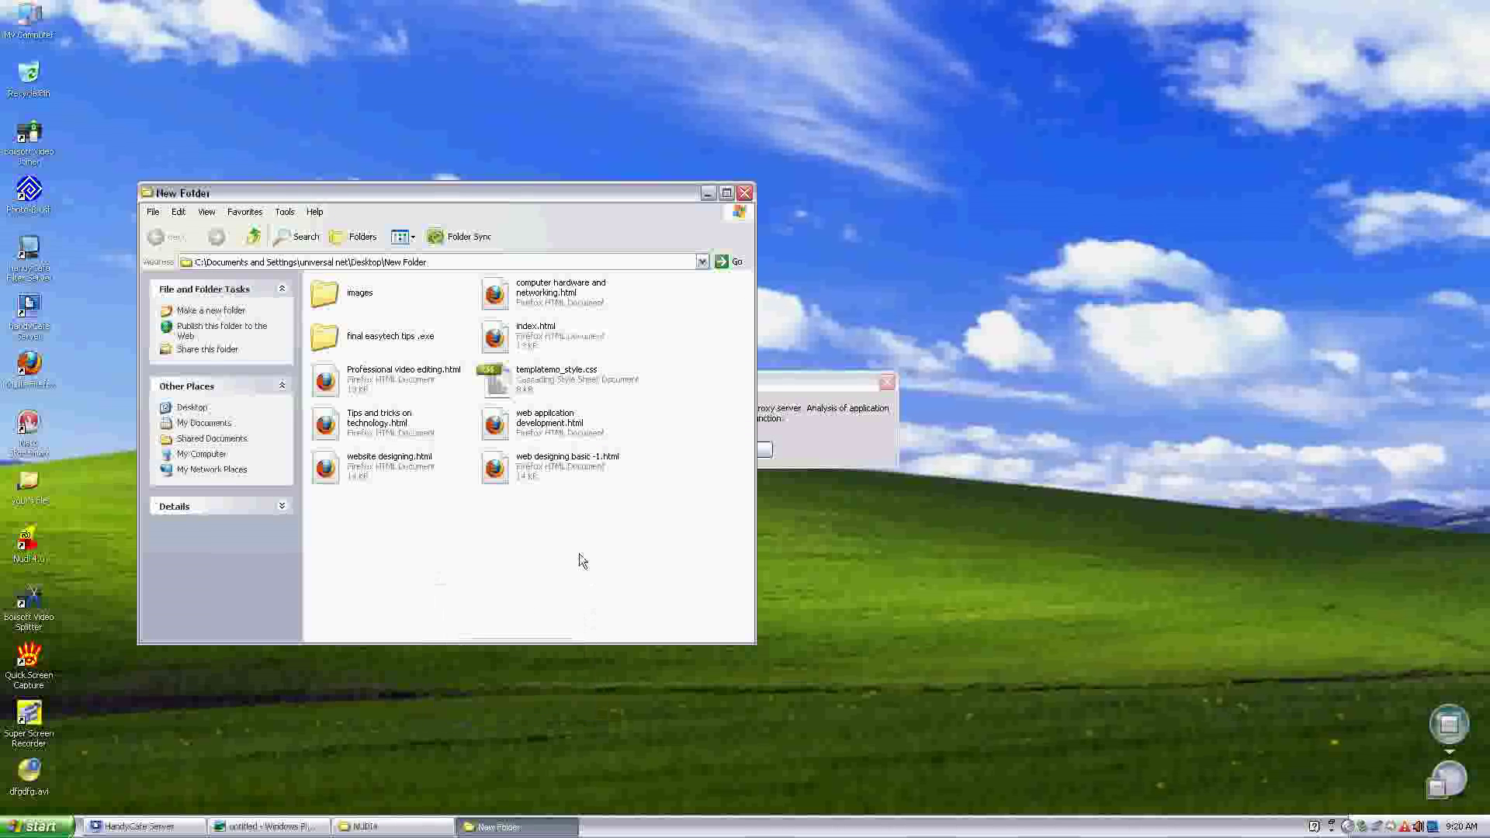
# Close New Folder and the NUDI4 window, then reopen New Folder to verify NUD4 .exe, Setup.exe, Update.txt, Using Vedik fonts.doc.
pyautogui.click(745, 193)
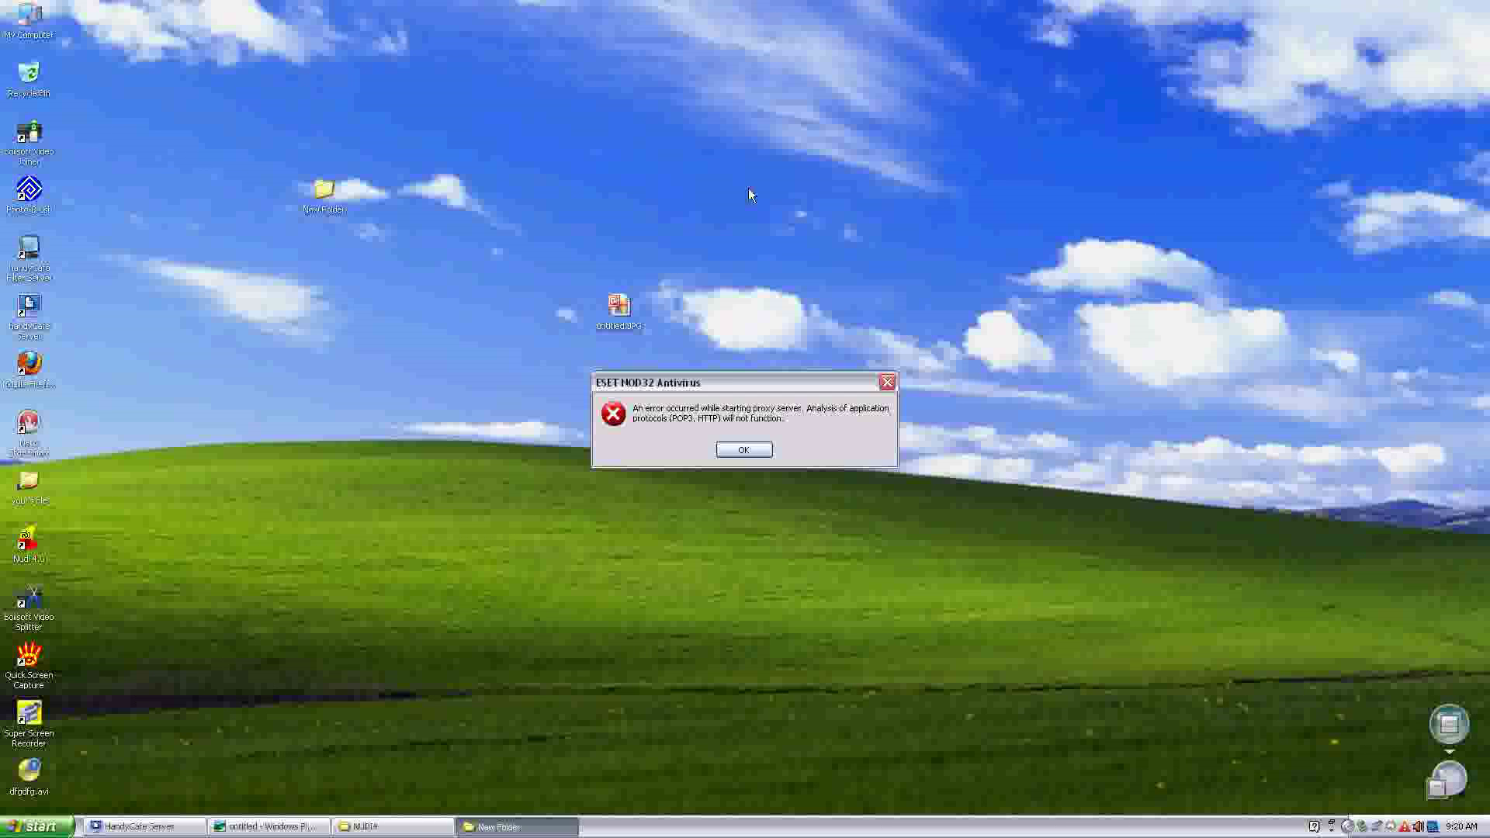
pyautogui.click(739, 447)
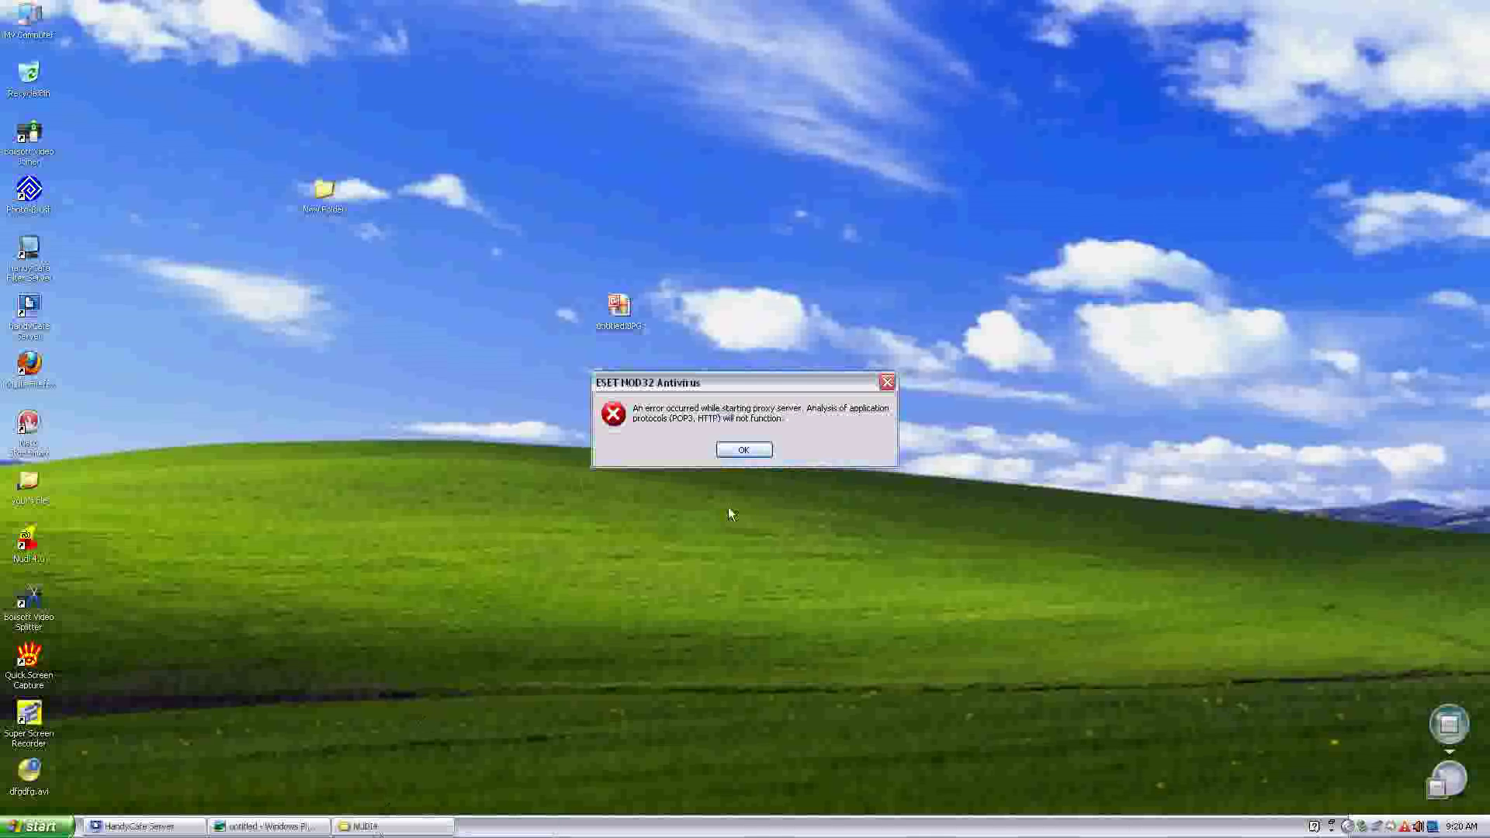
pyautogui.click(743, 450)
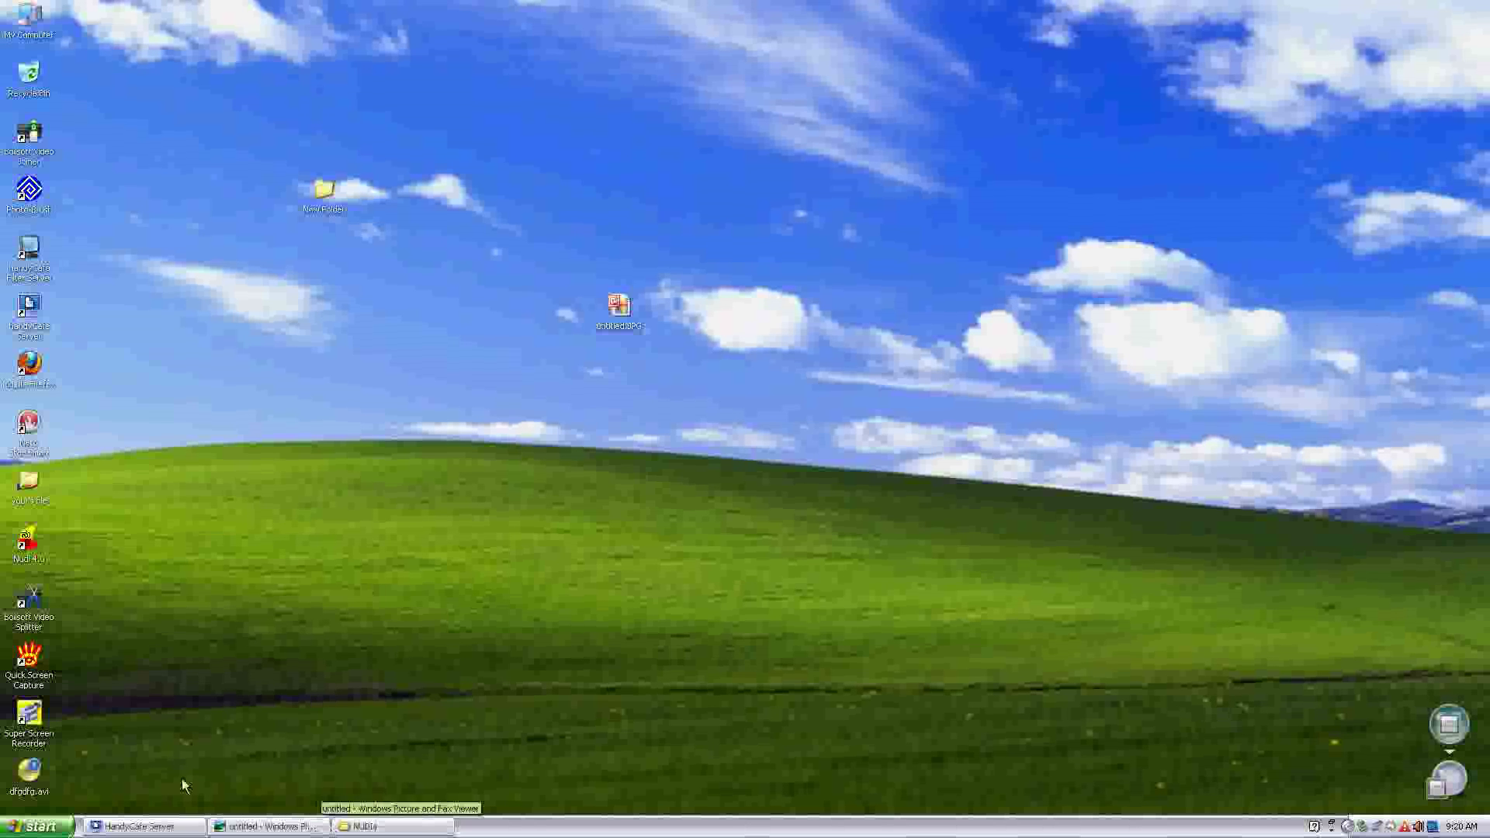
pyautogui.click(354, 819)
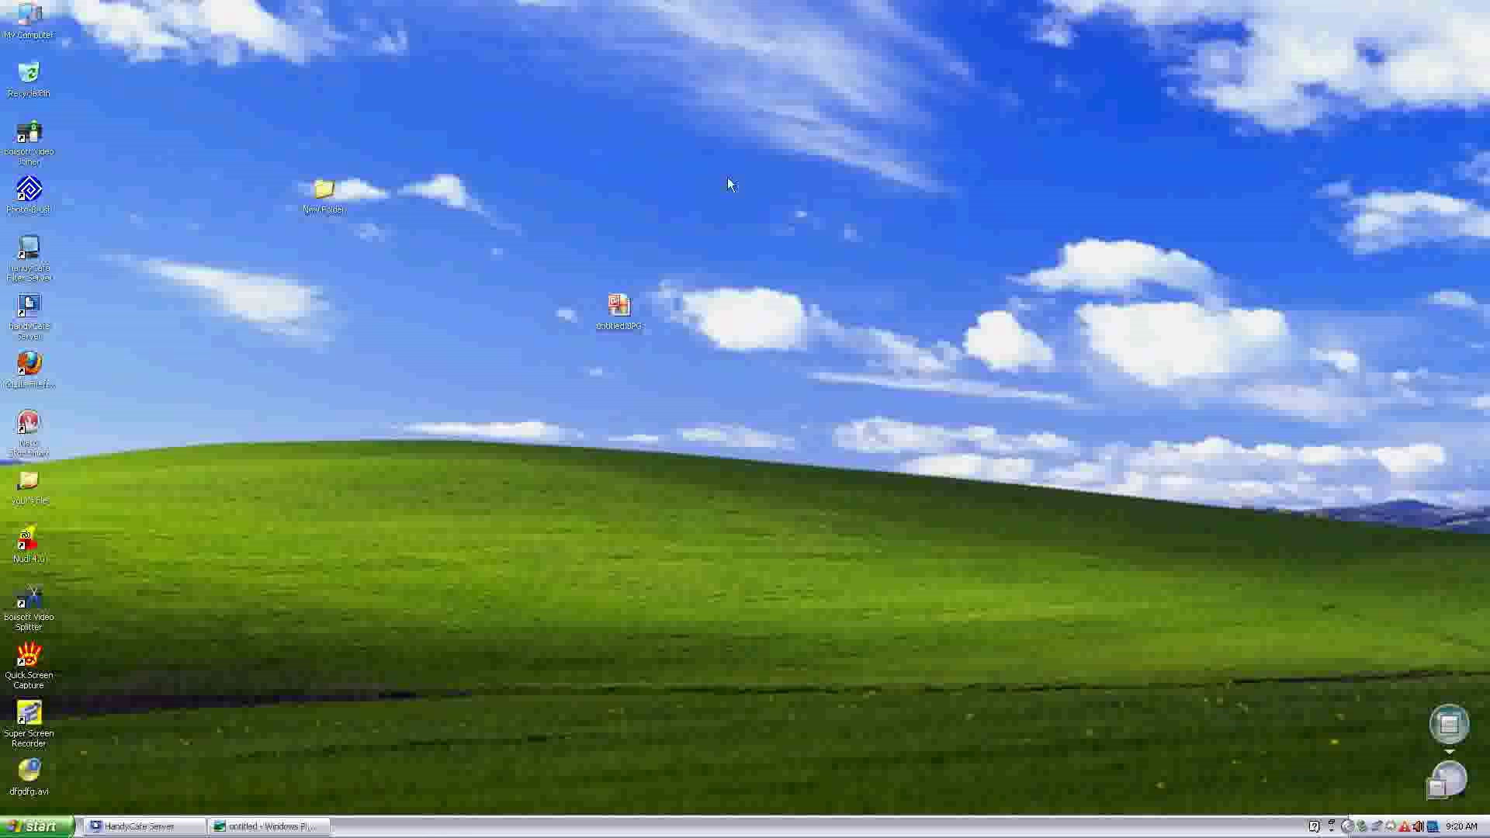
pyautogui.doubleClick(324, 190)
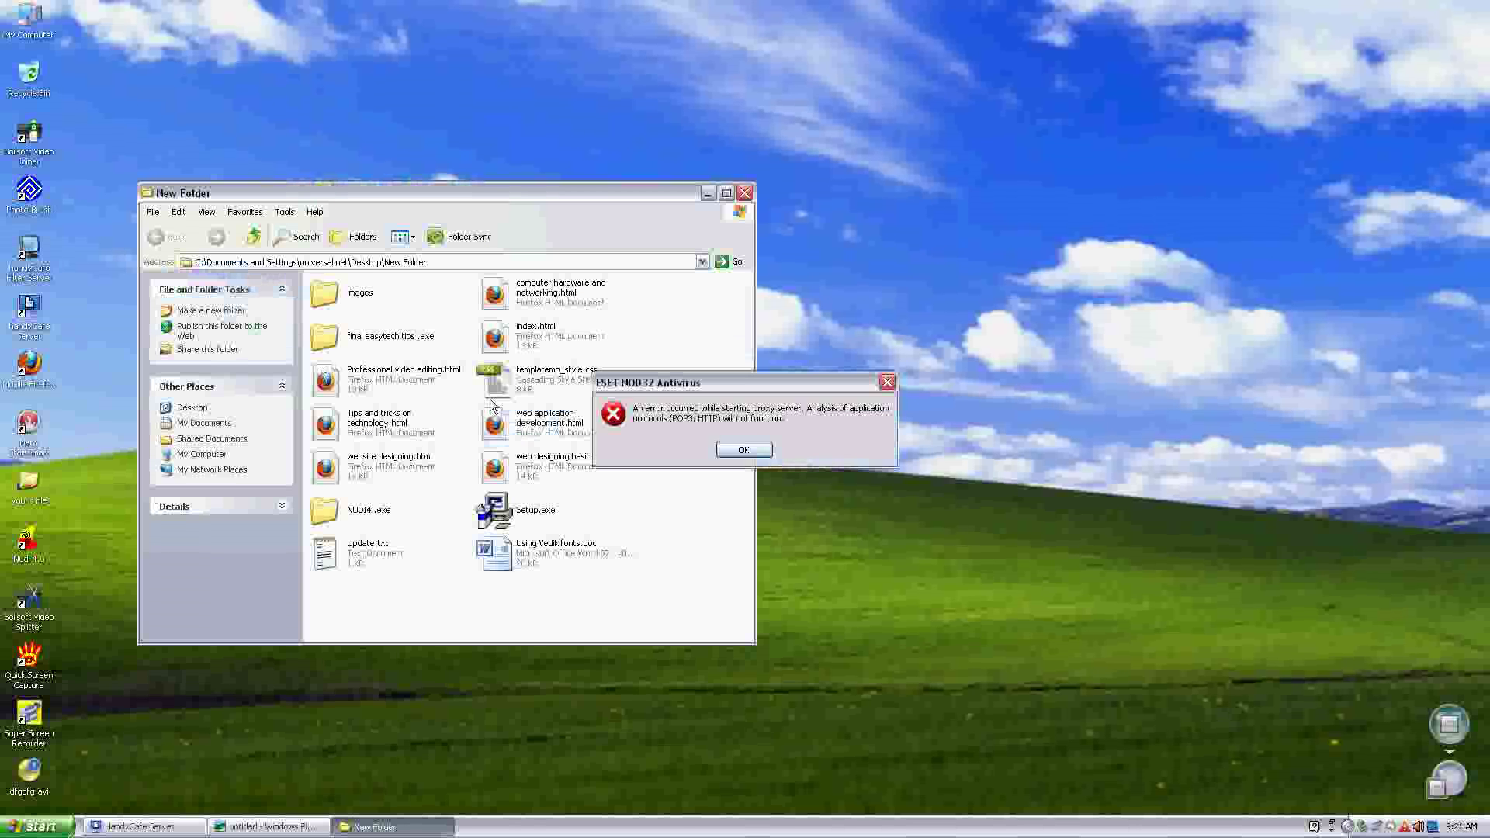
pyautogui.click(744, 449)
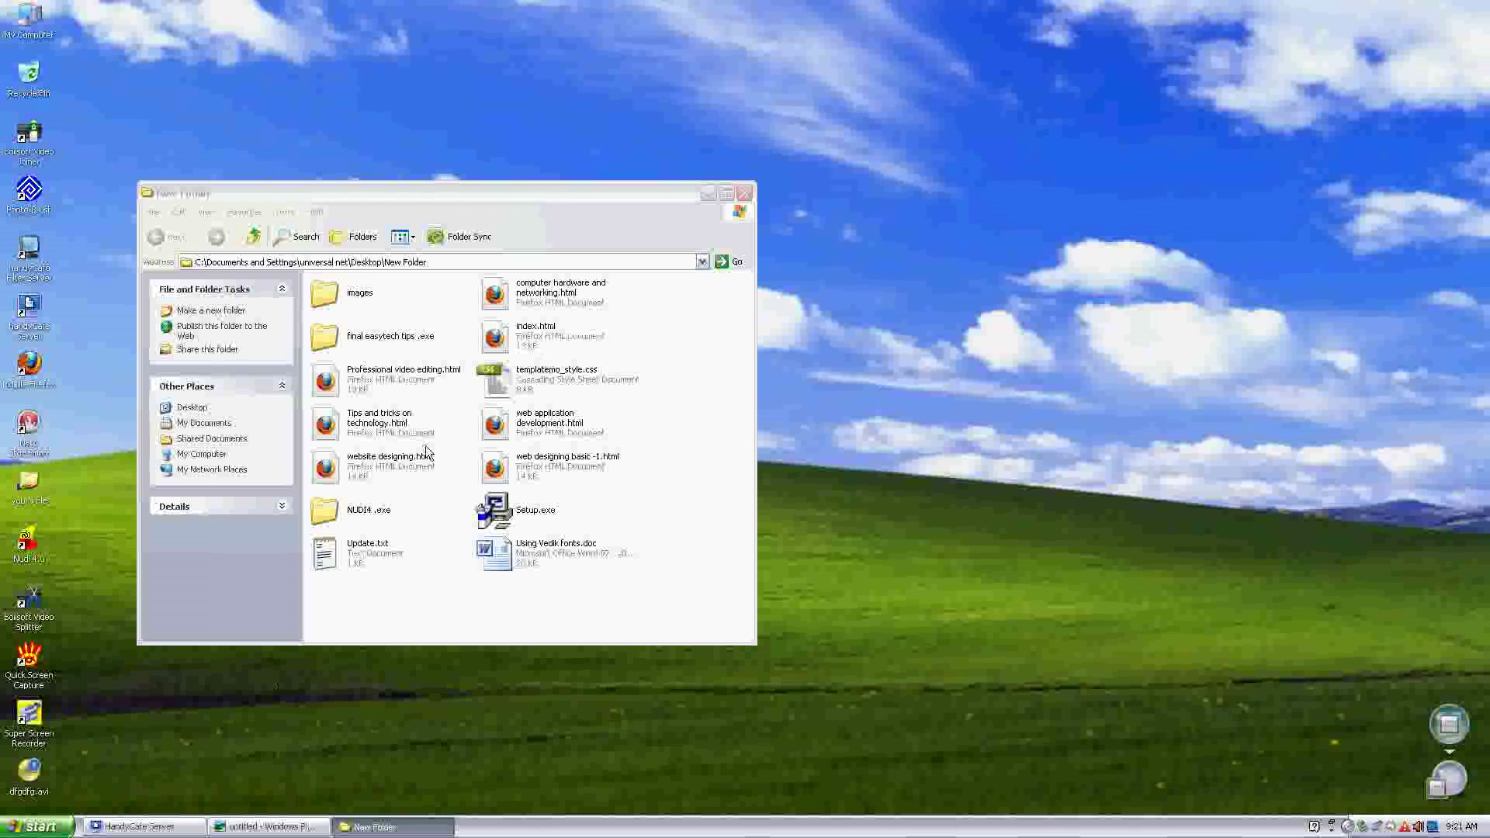
# Close New Folder, clear the ESET error, and bring the picture viewer's title slide forward.
pyautogui.click(745, 193)
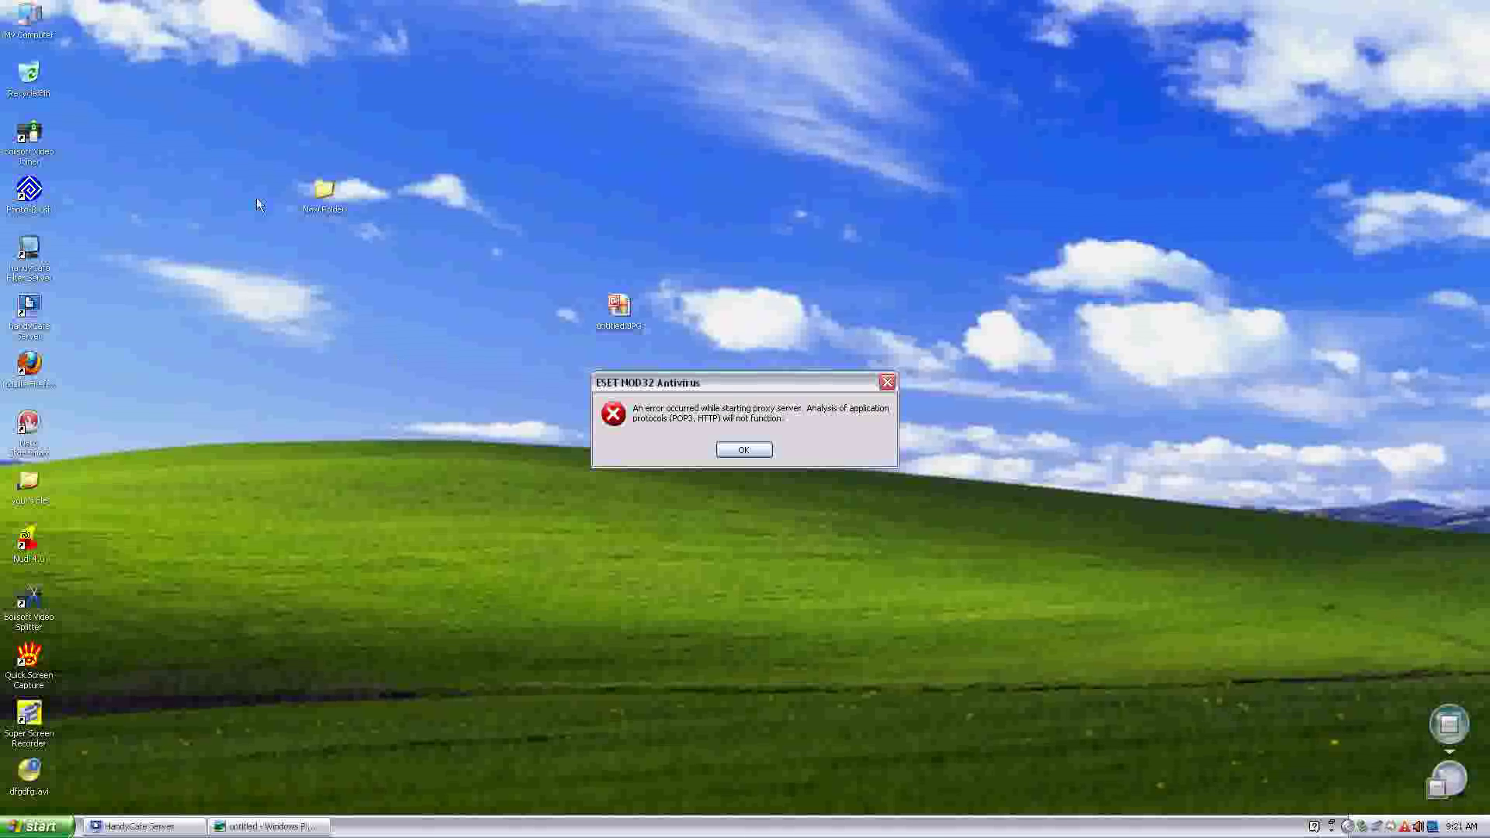
pyautogui.click(743, 451)
pyautogui.click(268, 826)
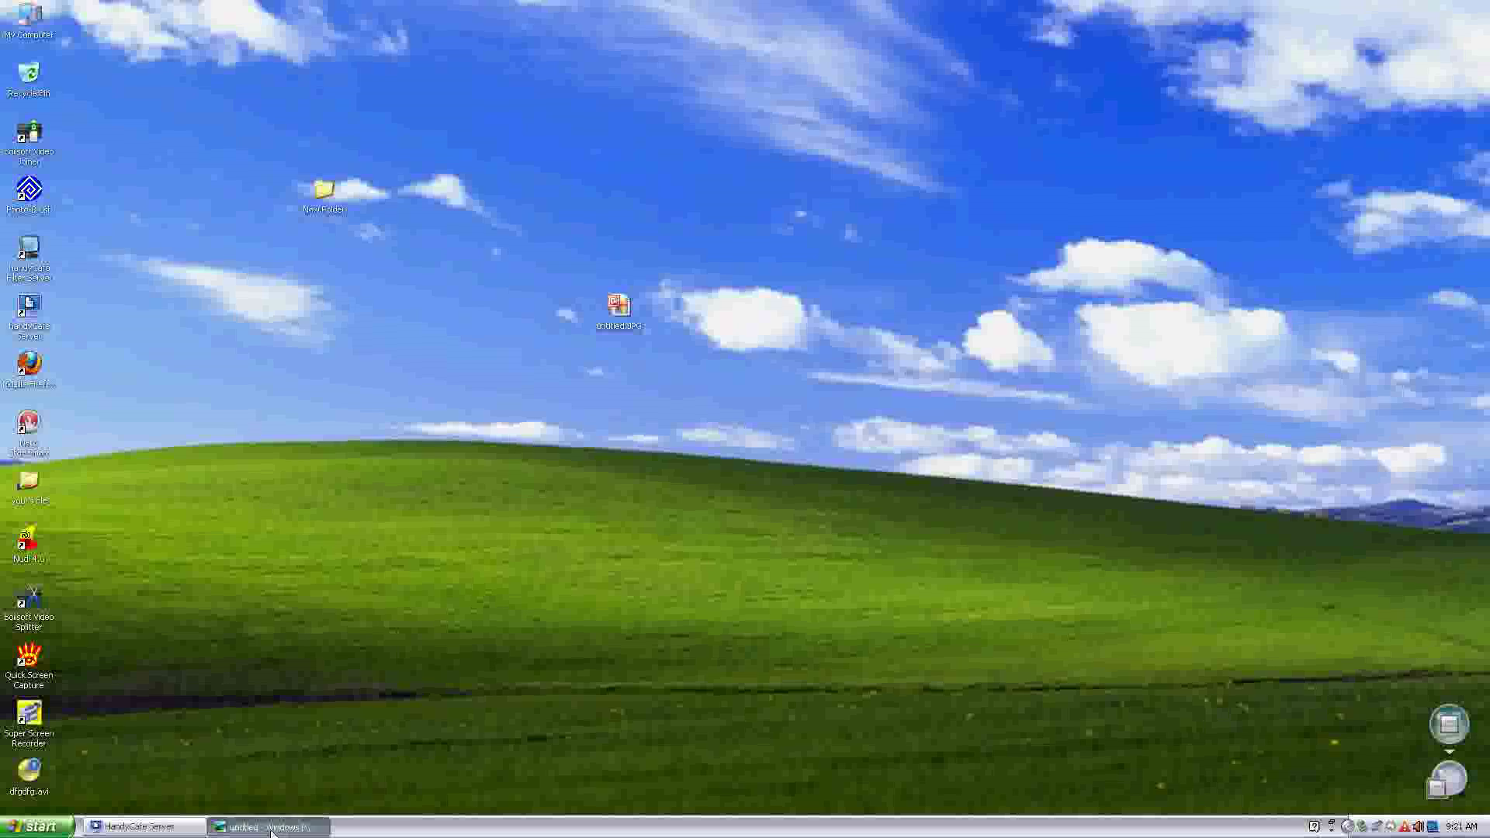